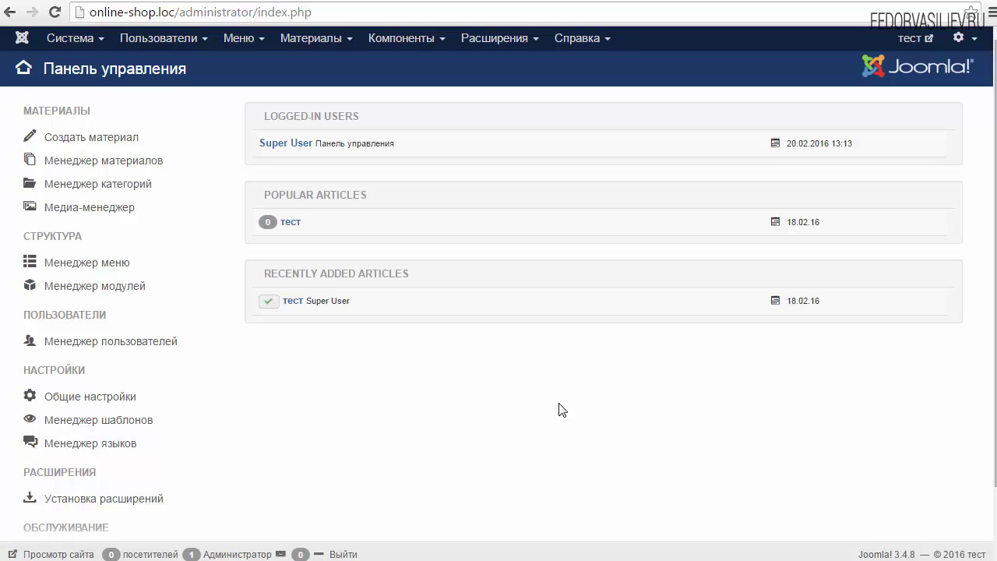
Step: Open the JoomlaKassa component's file manager and look at its file upload form
{"action": "left_click", "coordinate": [387, 51]}
{"action": "left_click", "coordinate": [394, 74]}
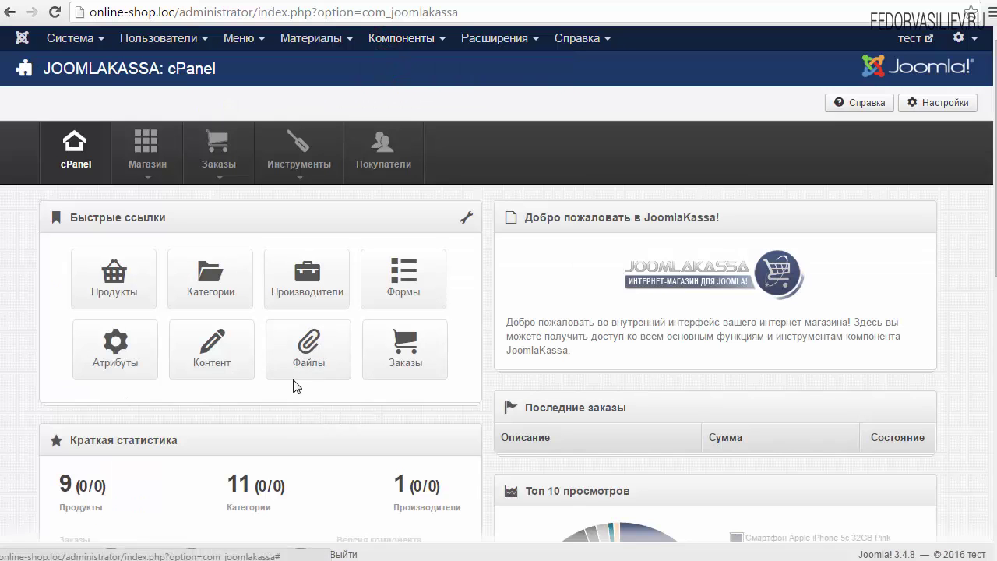
{"action": "left_click", "coordinate": [306, 352]}
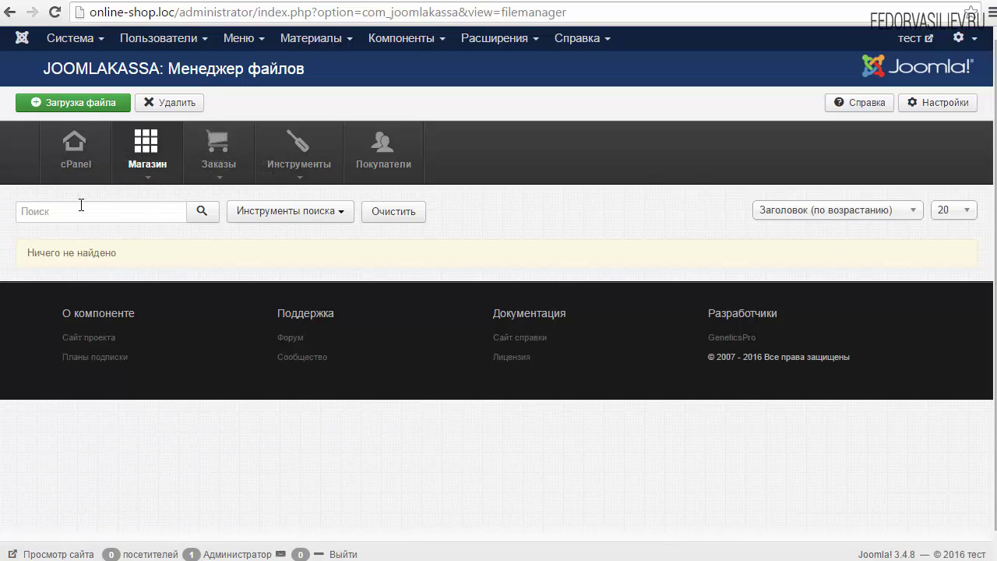
{"action": "left_click", "coordinate": [81, 111]}
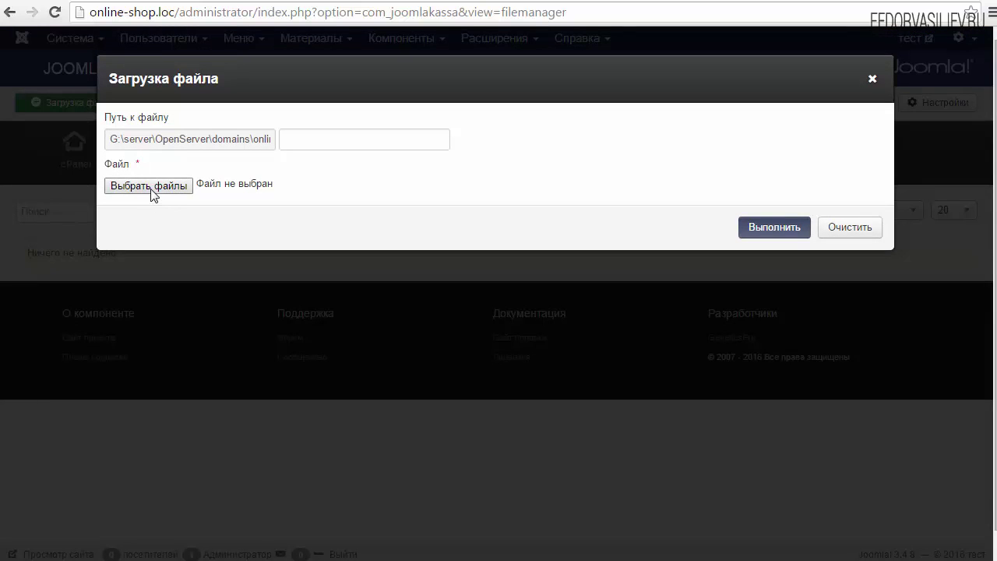
{"action": "left_click", "coordinate": [872, 81]}
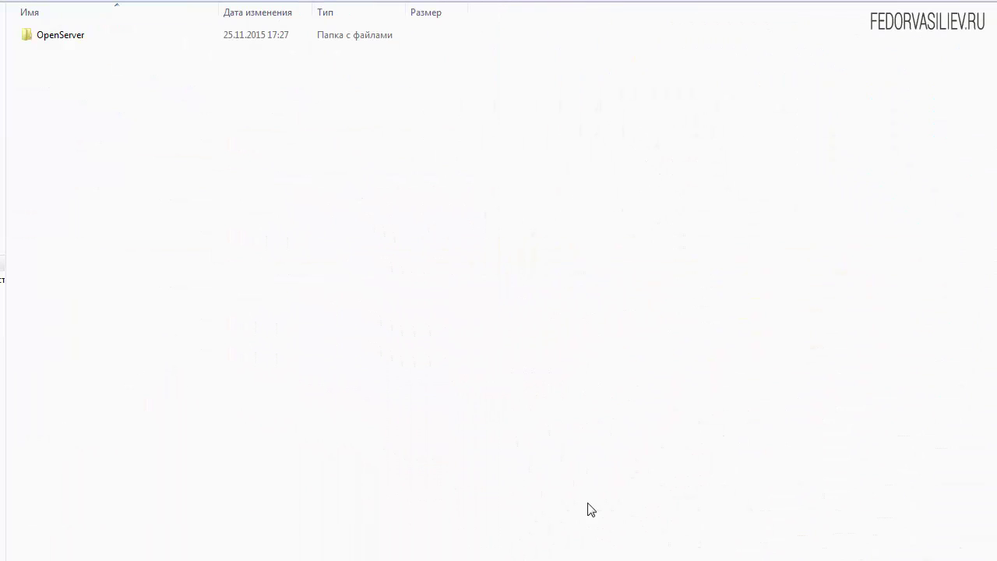
Step: Switch to the file explorer and open the online-shop.loc site folder within OpenServer's domains folder
{"action": "left_click", "coordinate": [41, 36]}
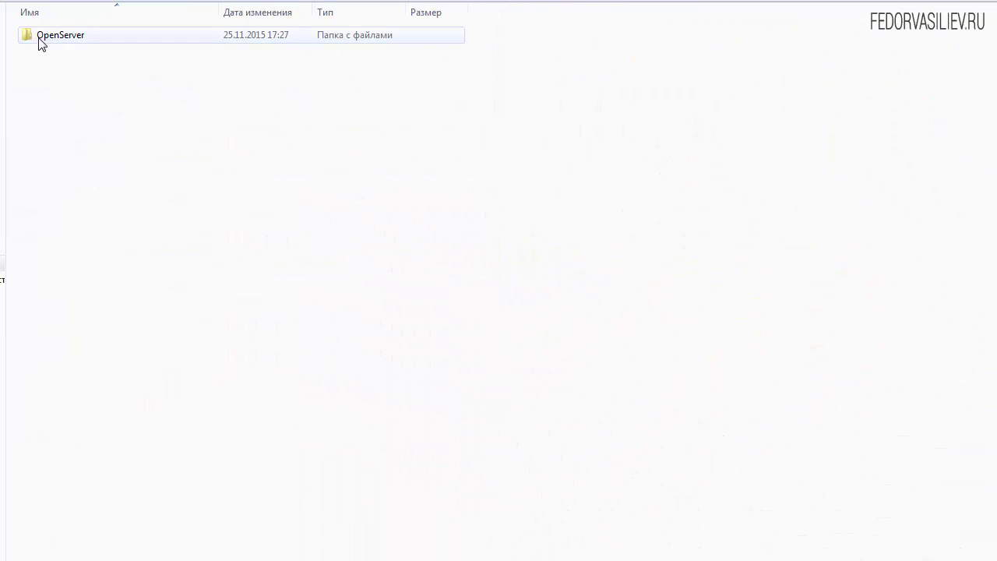
{"action": "double_click", "coordinate": [61, 34]}
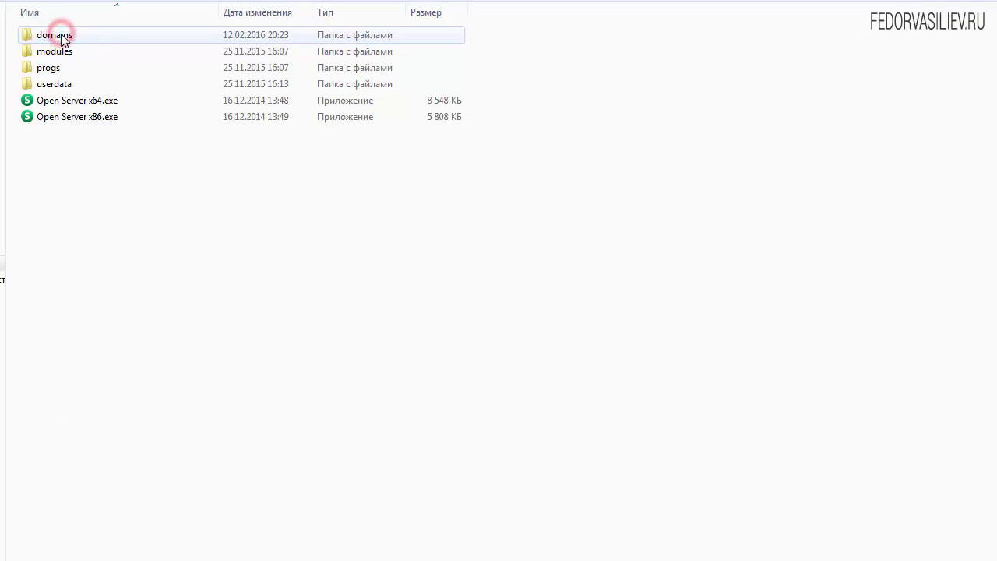
{"action": "double_click", "coordinate": [49, 35]}
{"action": "double_click", "coordinate": [47, 184]}
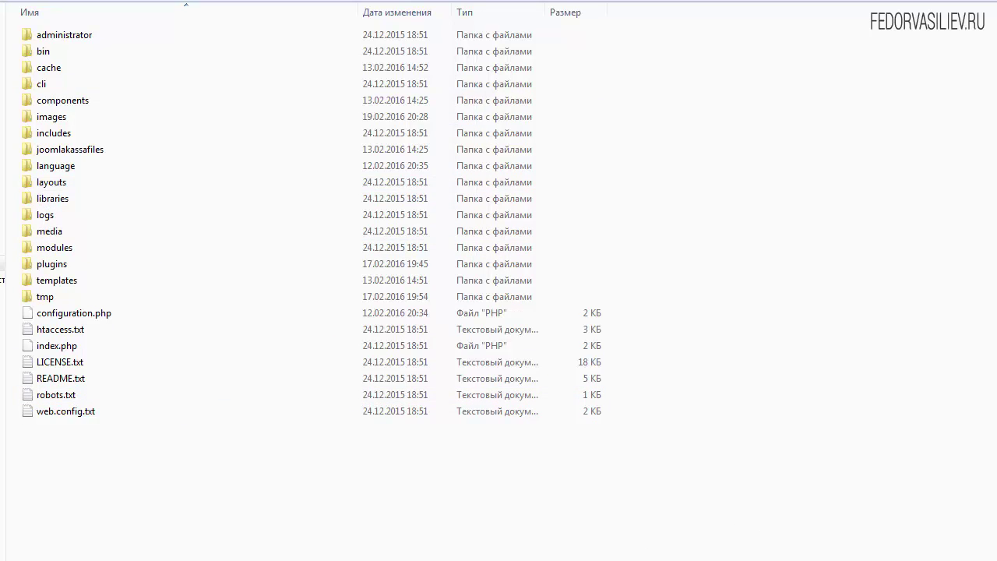
Step: Extract administrator.zip inside the lesson folder "14.Файлы продукта"
{"action": "key", "text": "alt+Tab"}
{"action": "left_click", "coordinate": [50, 254]}
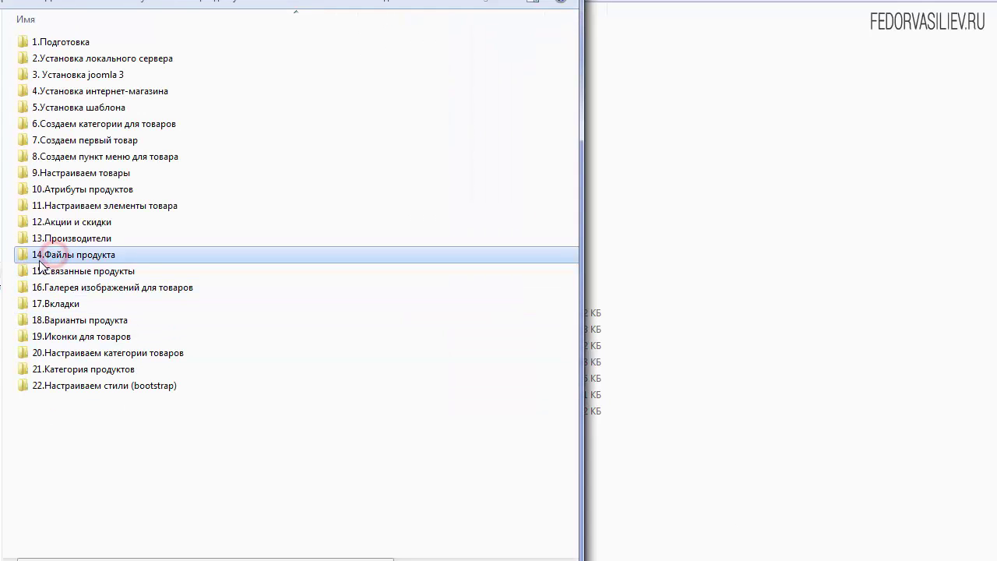
{"action": "double_click", "coordinate": [88, 254]}
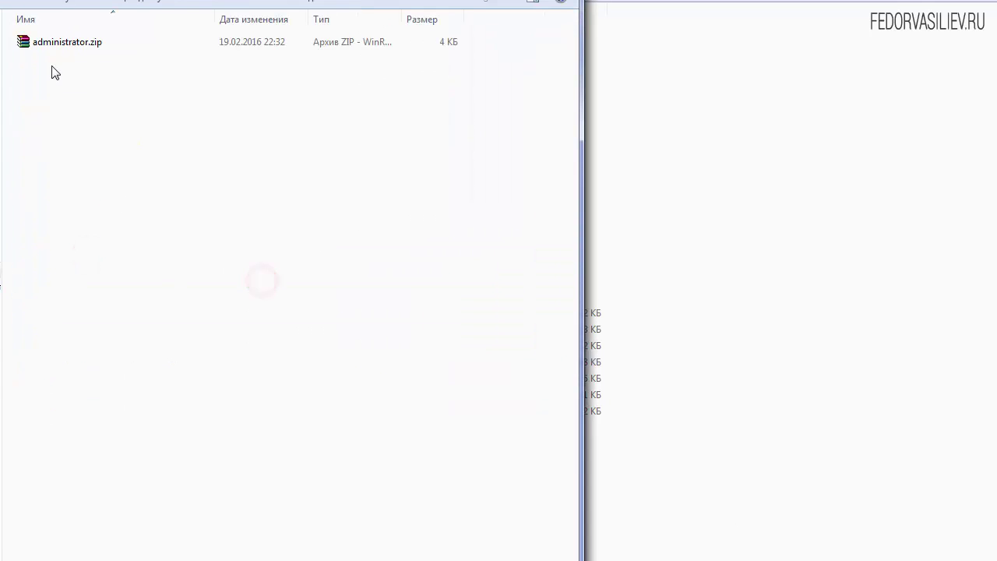
{"action": "left_click", "coordinate": [51, 43]}
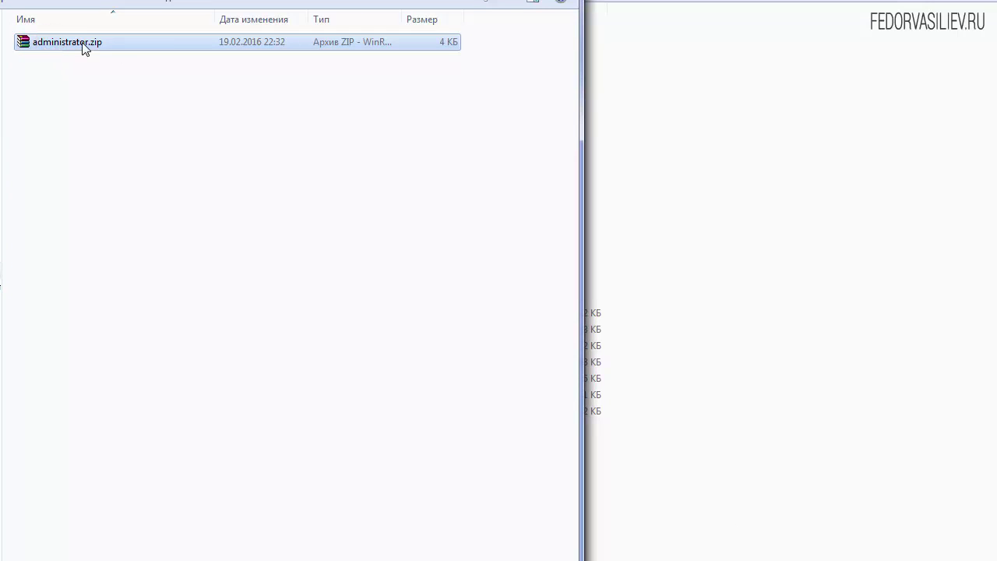
{"action": "right_click", "coordinate": [82, 41]}
{"action": "left_click", "coordinate": [119, 70]}
{"action": "left_click", "coordinate": [102, 102]}
Step: Move the extracted administrator folder into the site's root folder, agreeing to merge it with the existing administrator folder
{"action": "left_click", "coordinate": [71, 43]}
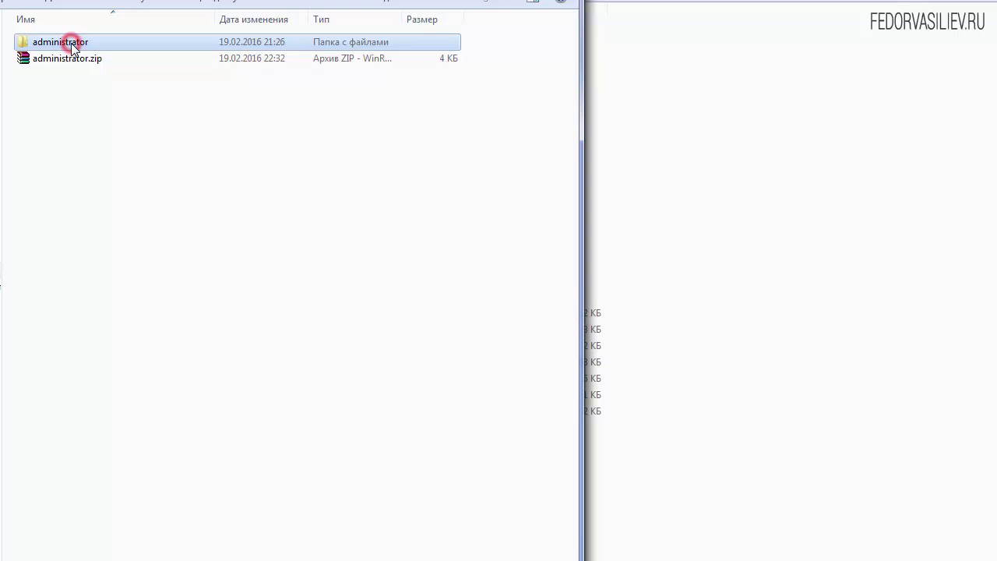
{"action": "right_click", "coordinate": [71, 42]}
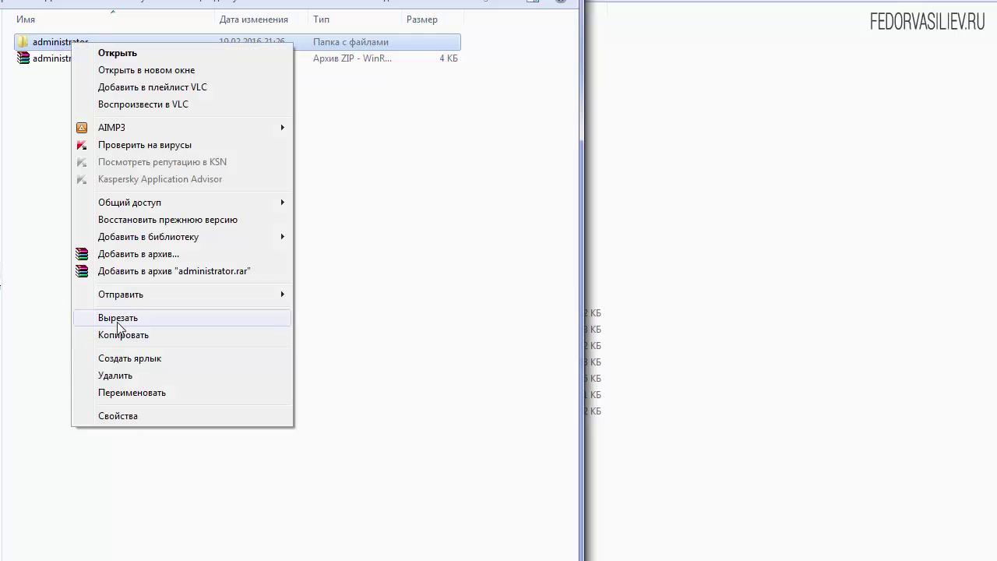
{"action": "left_click", "coordinate": [114, 318]}
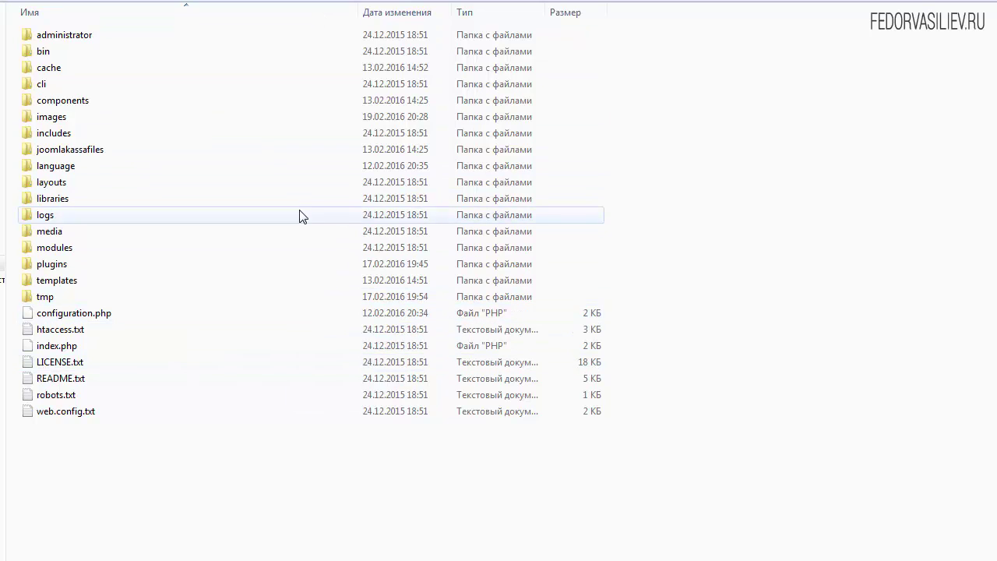
{"action": "left_click", "coordinate": [67, 38]}
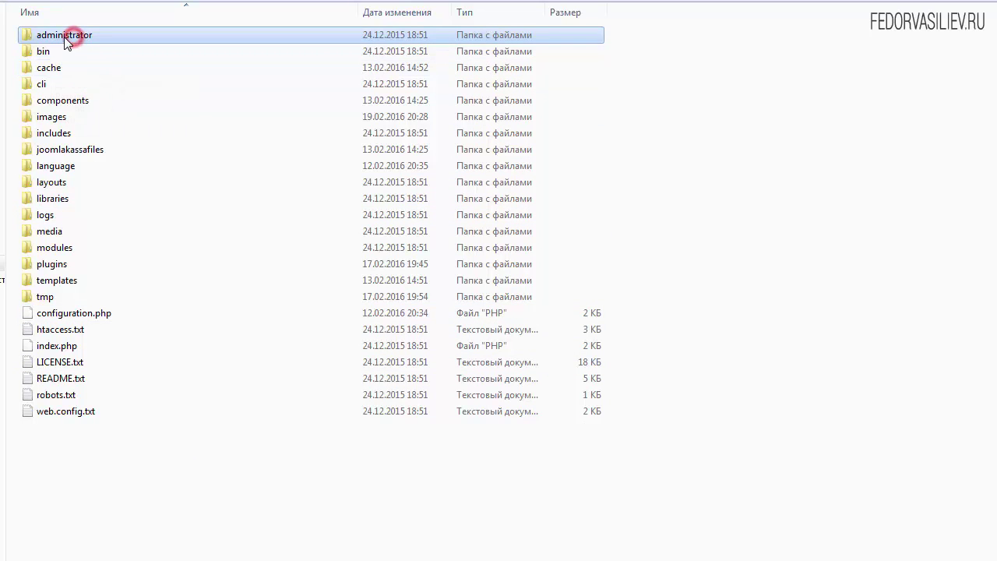
{"action": "left_click", "coordinate": [192, 470]}
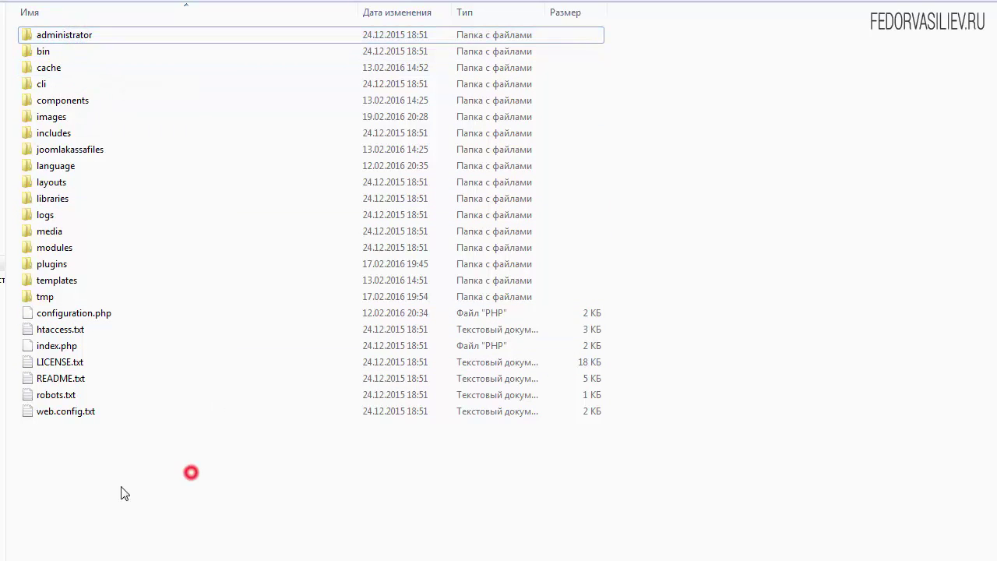
{"action": "right_click", "coordinate": [94, 451]}
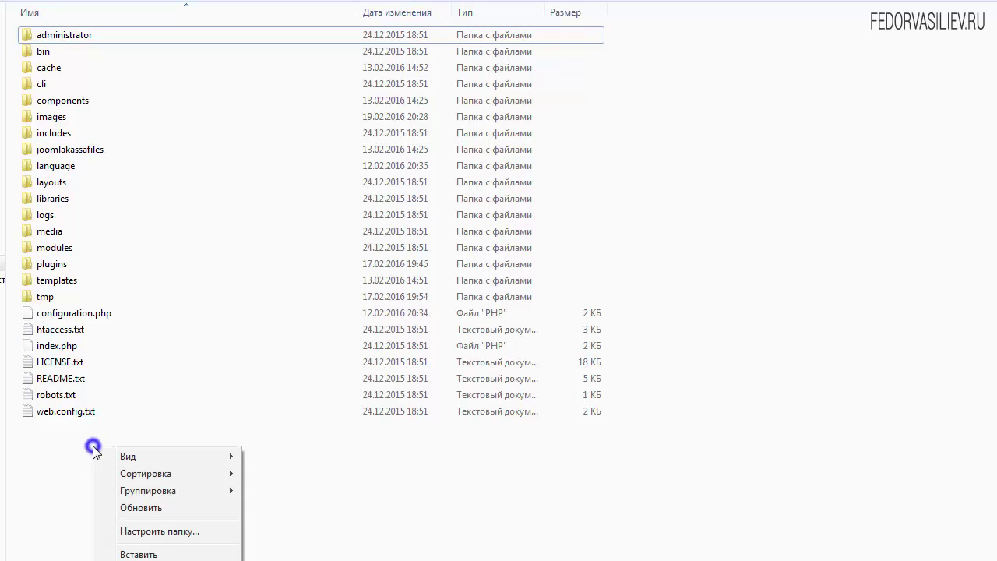
{"action": "left_click", "coordinate": [139, 554]}
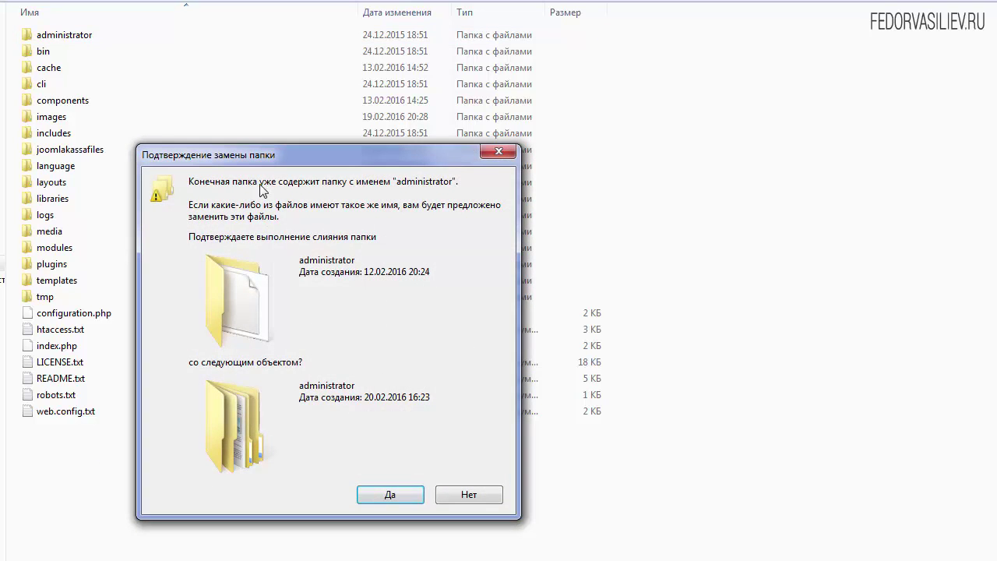
{"action": "left_click_drag", "start_coordinate": [285, 145], "coordinate": [405, 29]}
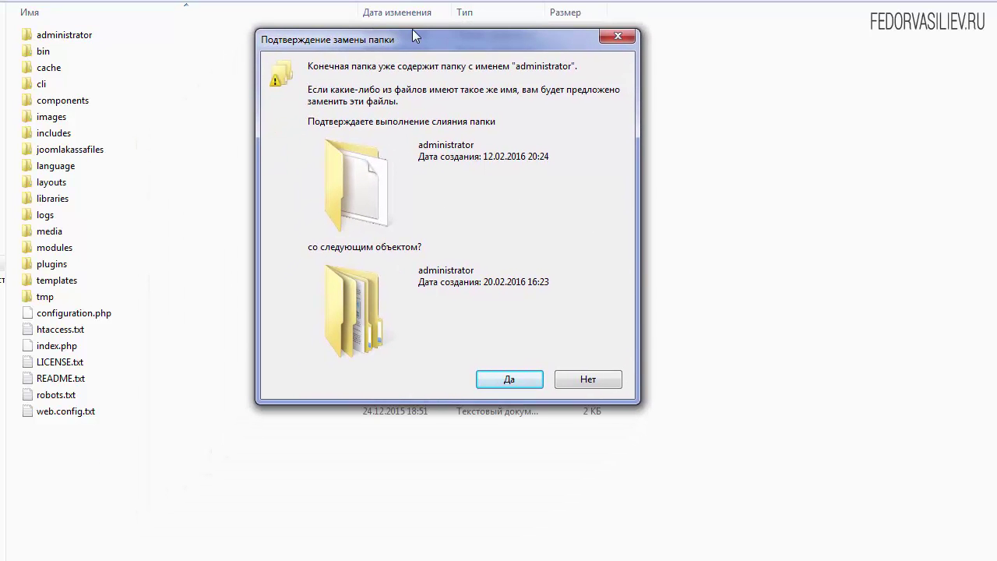
{"action": "left_click", "coordinate": [505, 379]}
Step: Merge all the remaining subfolders and replace every conflicting file with the moved version
{"action": "left_click_drag", "start_coordinate": [378, 146], "coordinate": [470, 21]}
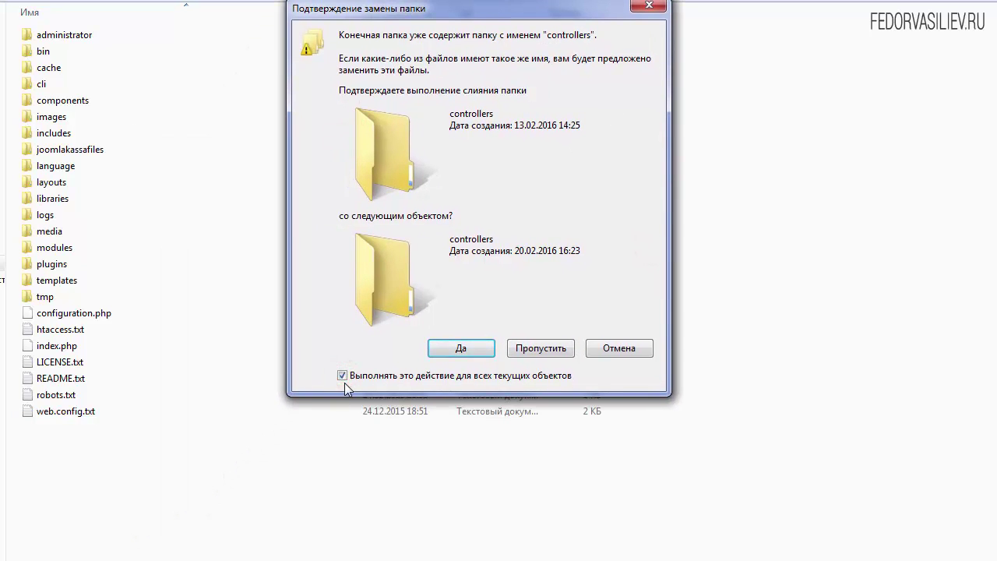
{"action": "left_click", "coordinate": [450, 348]}
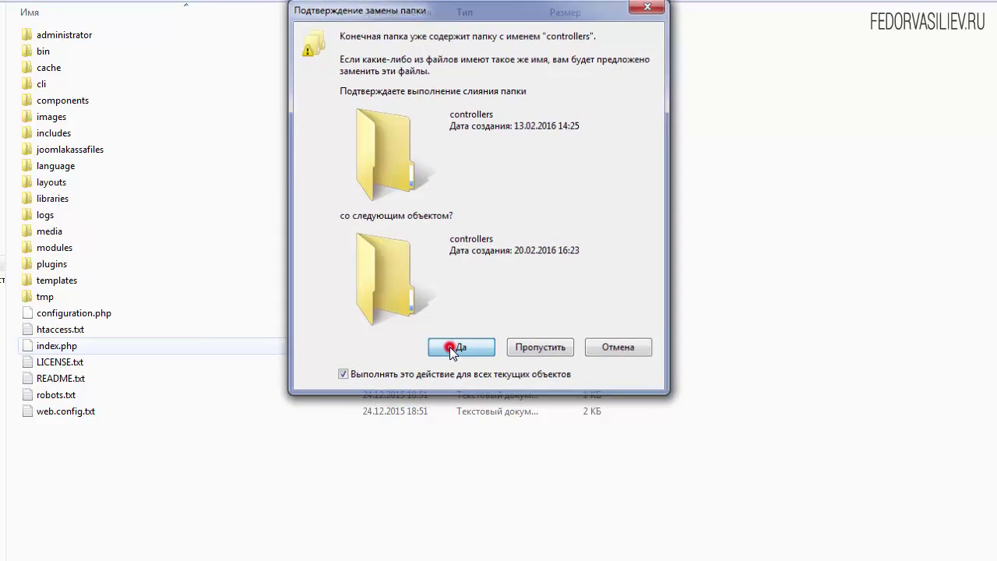
{"action": "left_click_drag", "start_coordinate": [358, 109], "coordinate": [534, 9]}
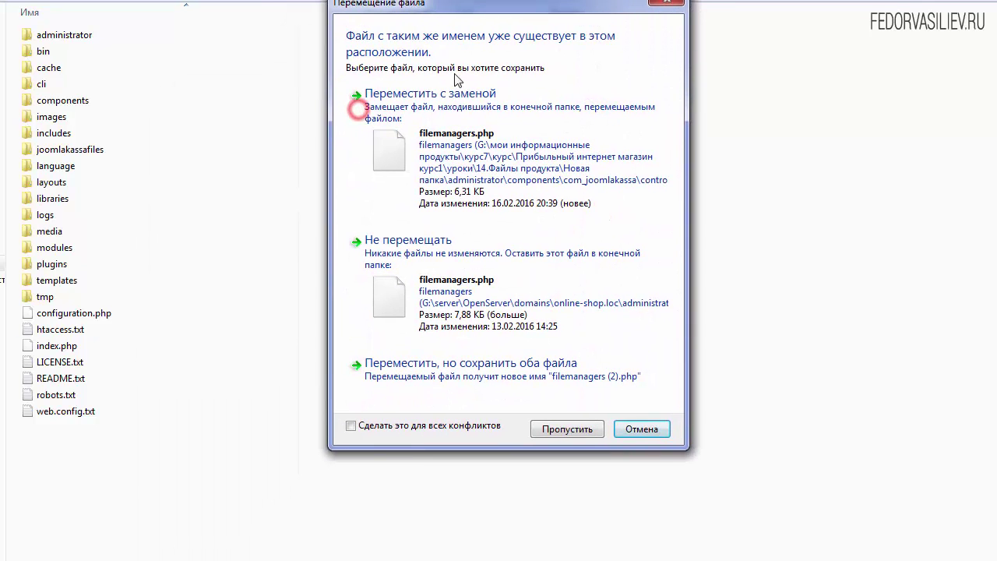
{"action": "left_click", "coordinate": [351, 426]}
{"action": "left_click", "coordinate": [434, 100]}
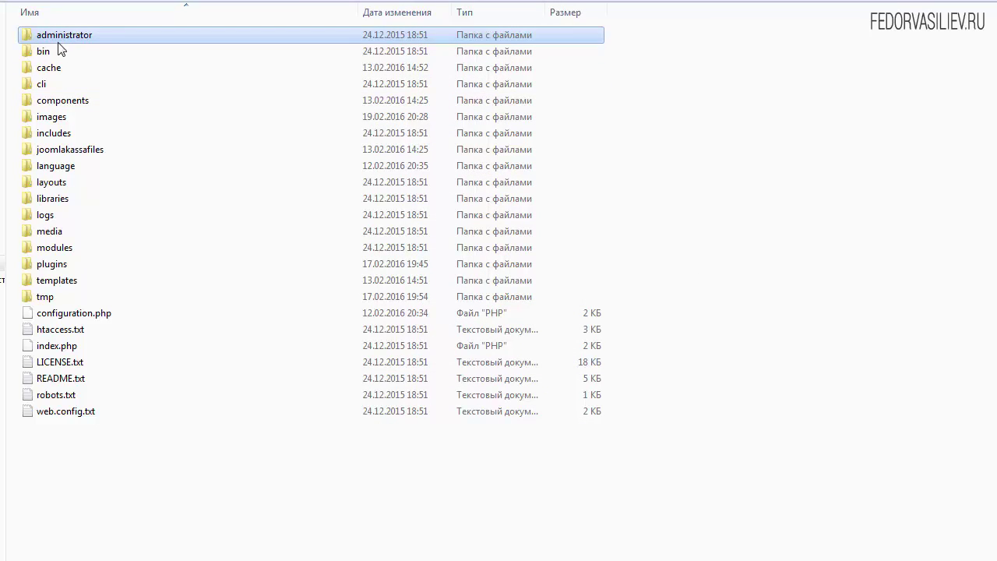
{"action": "left_click", "coordinate": [142, 510]}
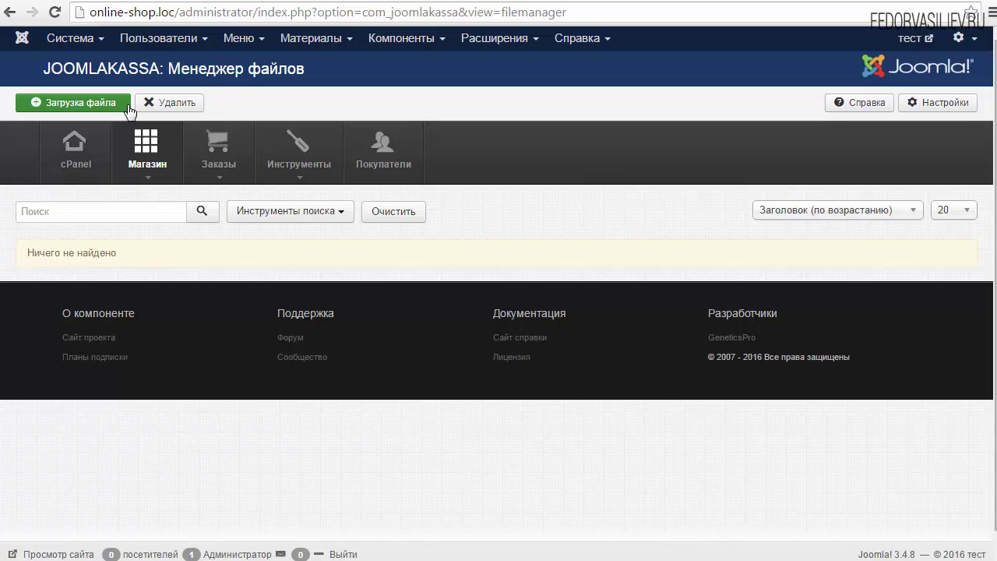
Step: Open the JoomlaKassa store settings and enlarge the "Тип файла" text box in the "Файл" section
{"action": "left_click", "coordinate": [70, 156]}
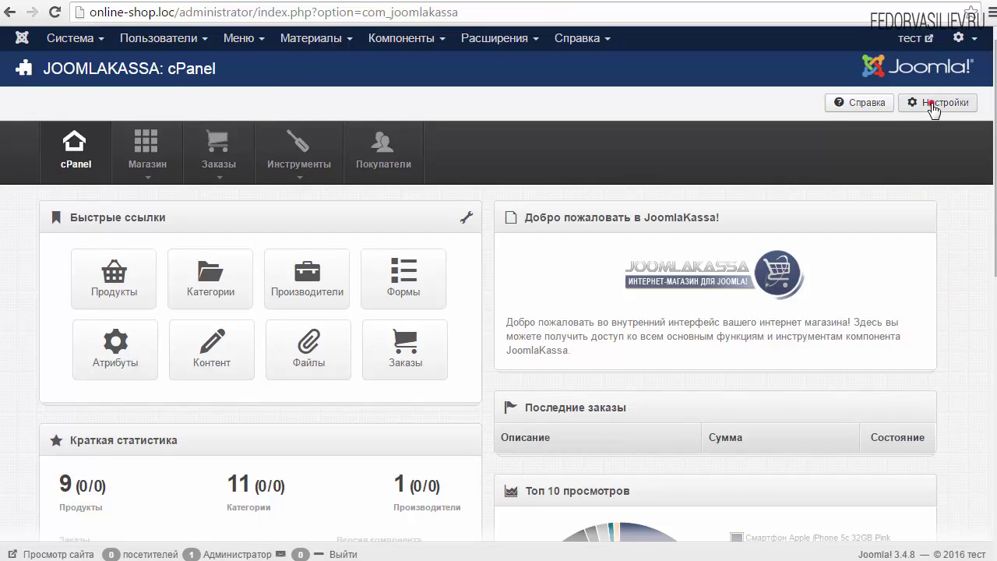
{"action": "left_click", "coordinate": [931, 105]}
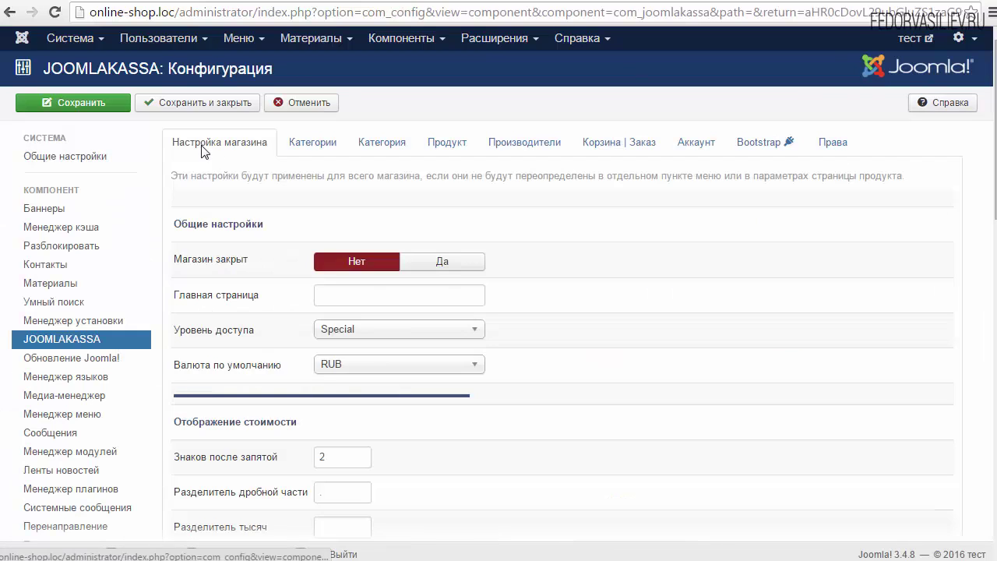
{"action": "left_click", "coordinate": [201, 145]}
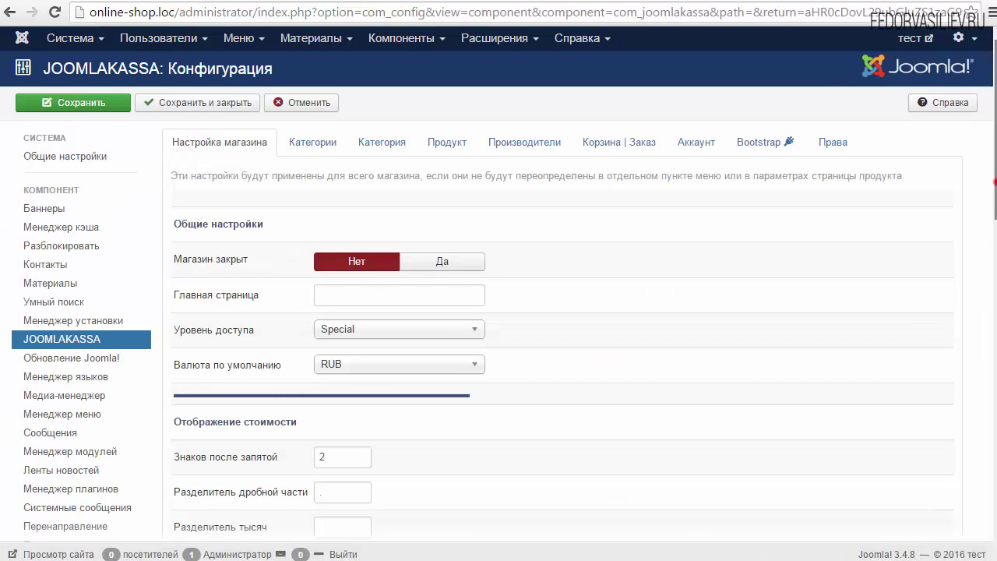
{"action": "left_click_drag", "start_coordinate": [995, 181], "coordinate": [995, 521]}
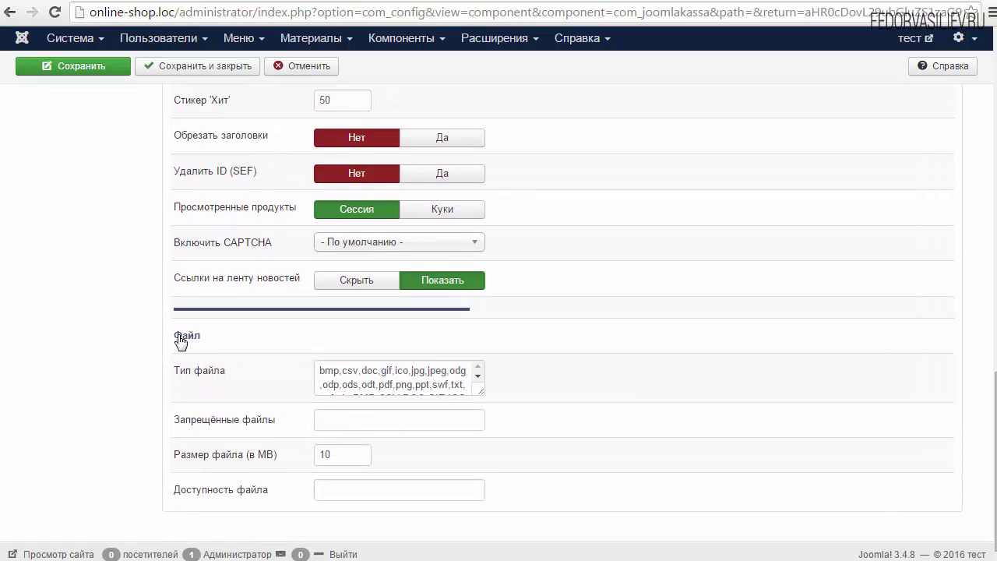
{"action": "left_click_drag", "start_coordinate": [218, 335], "coordinate": [178, 345]}
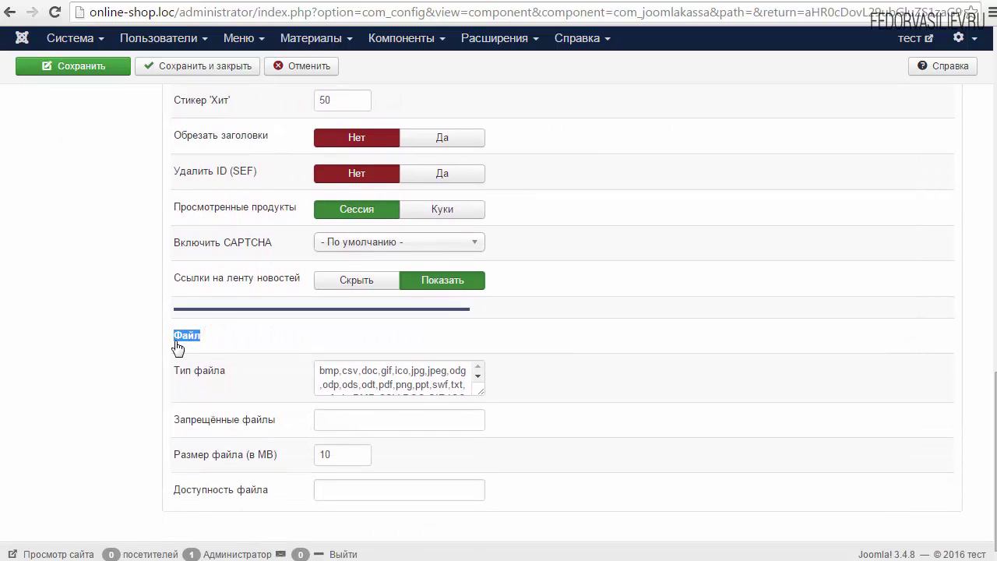
{"action": "left_click", "coordinate": [232, 342]}
{"action": "left_click_drag", "start_coordinate": [480, 392], "coordinate": [624, 463]}
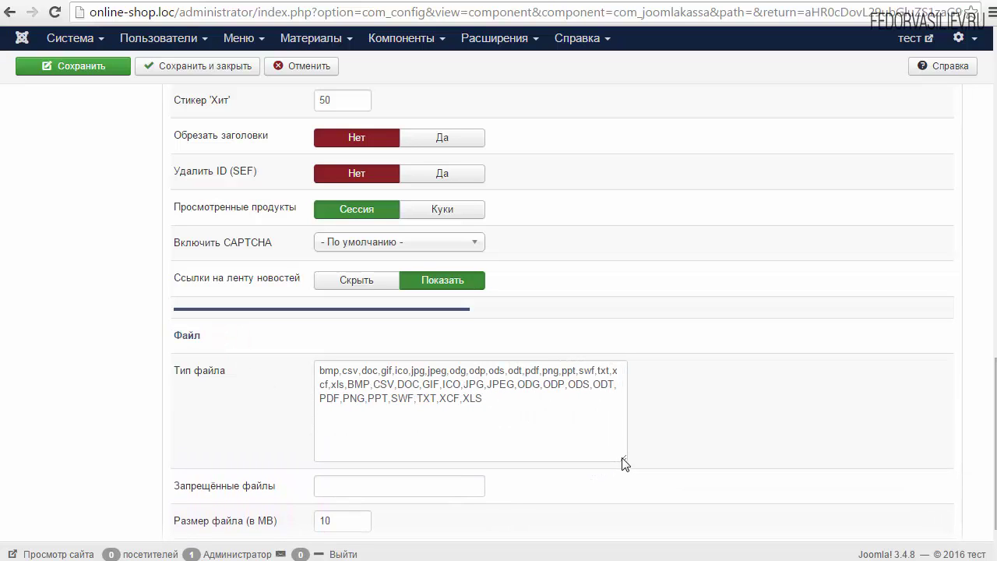
Step: Examine the list of allowed file extensions in "Тип файла", both the lowercase and uppercase entries
{"action": "mouse_move", "coordinate": [198, 381]}
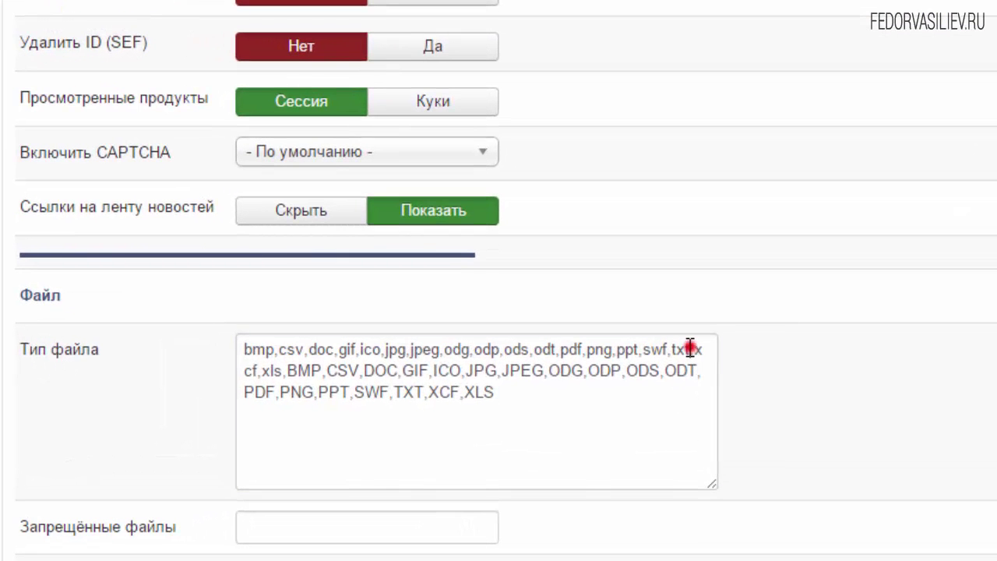
{"action": "double_click", "coordinate": [690, 347]}
{"action": "left_click", "coordinate": [674, 349]}
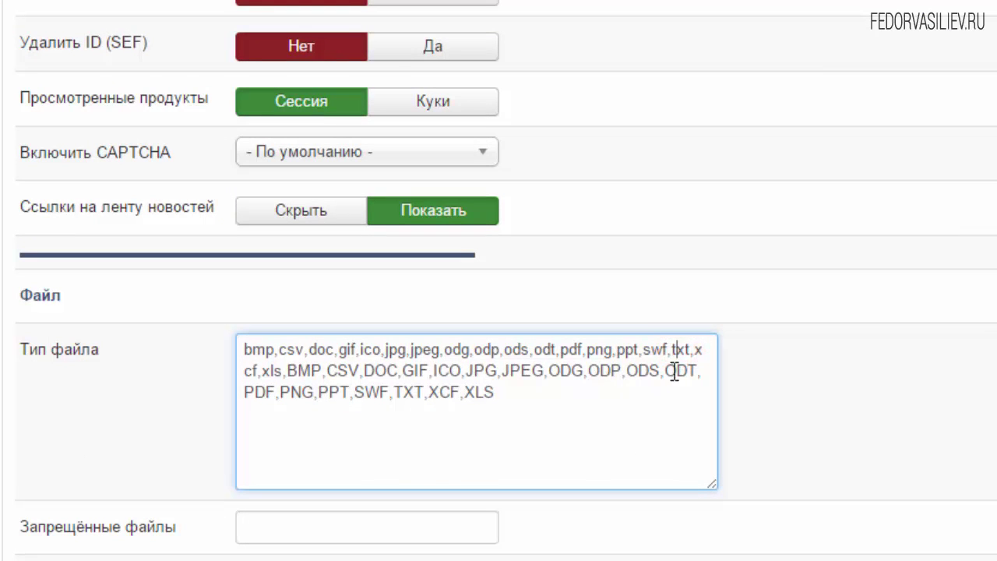
{"action": "double_click", "coordinate": [688, 349]}
{"action": "left_click", "coordinate": [677, 350]}
{"action": "left_click", "coordinate": [508, 394]}
{"action": "double_click", "coordinate": [508, 393]}
{"action": "left_click", "coordinate": [474, 394]}
{"action": "left_click", "coordinate": [496, 393]}
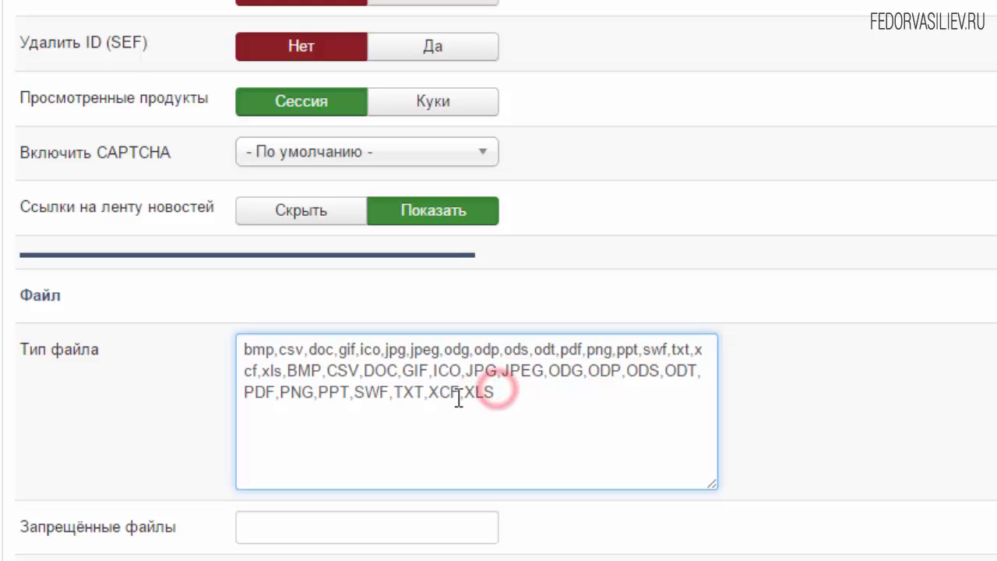
{"action": "double_click", "coordinate": [279, 393]}
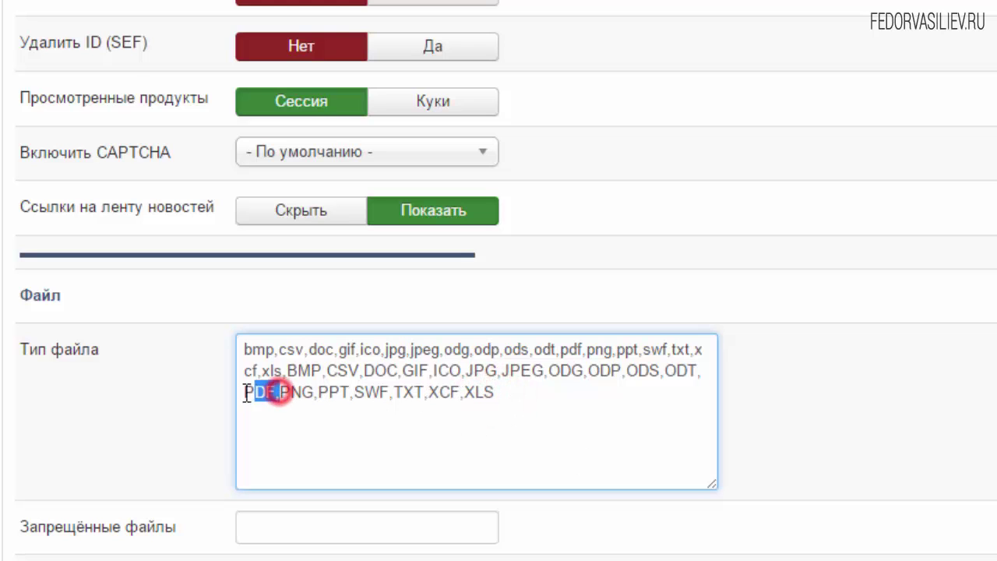
Step: Add zip, separated by a comma, to the end of the allowed file types in "Тип файла"
{"action": "left_click", "coordinate": [504, 394]}
{"action": "type", "text": ","}
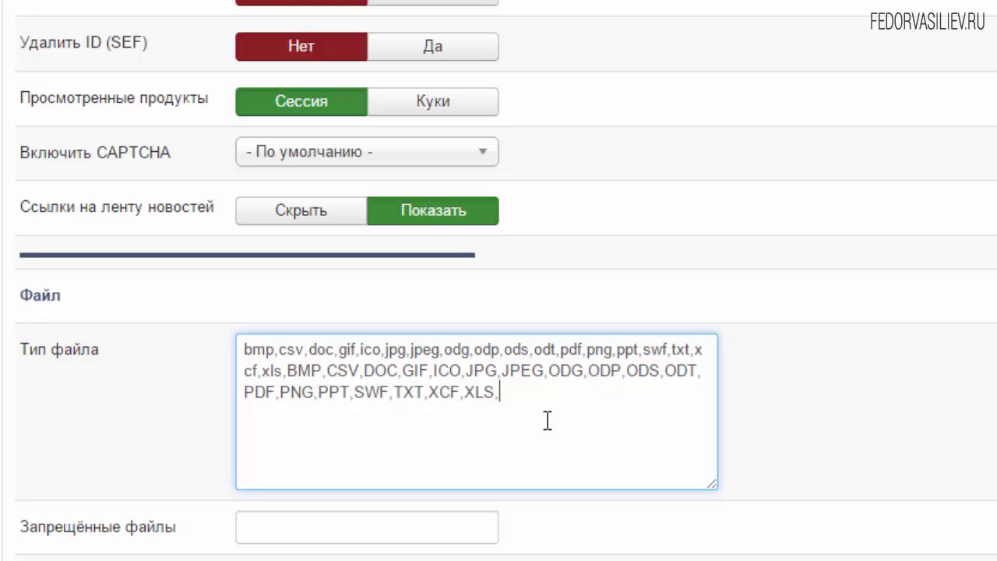
{"action": "type", "text": "zip"}
{"action": "double_click", "coordinate": [533, 396]}
{"action": "left_click", "coordinate": [530, 399]}
{"action": "left_click", "coordinate": [518, 396]}
{"action": "left_click", "coordinate": [526, 397]}
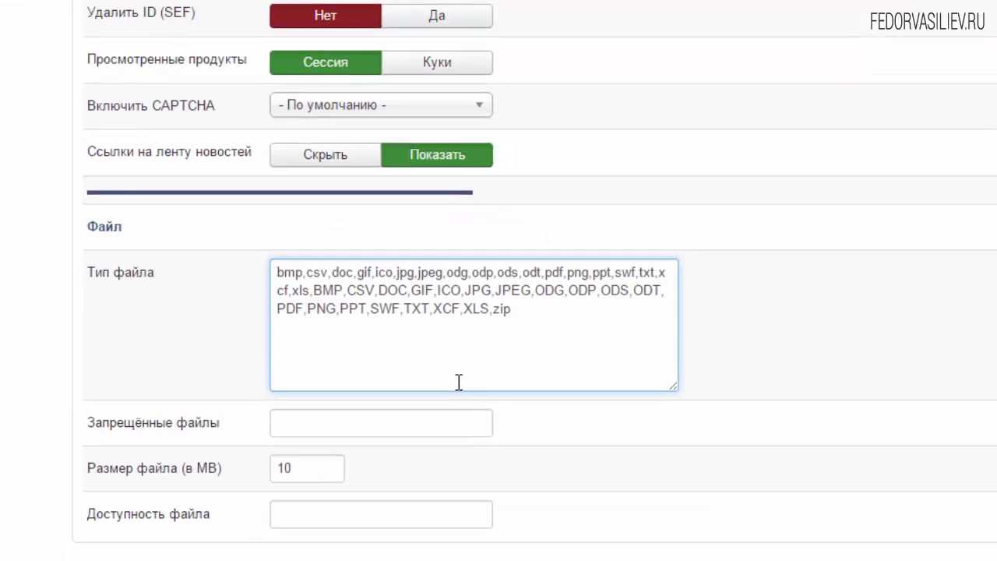
Step: Review the explanations for "Запрещённые файлы", "Размер файла (в MB)" and "Доступность файла" in the "Файл" section
{"action": "mouse_move", "coordinate": [169, 429]}
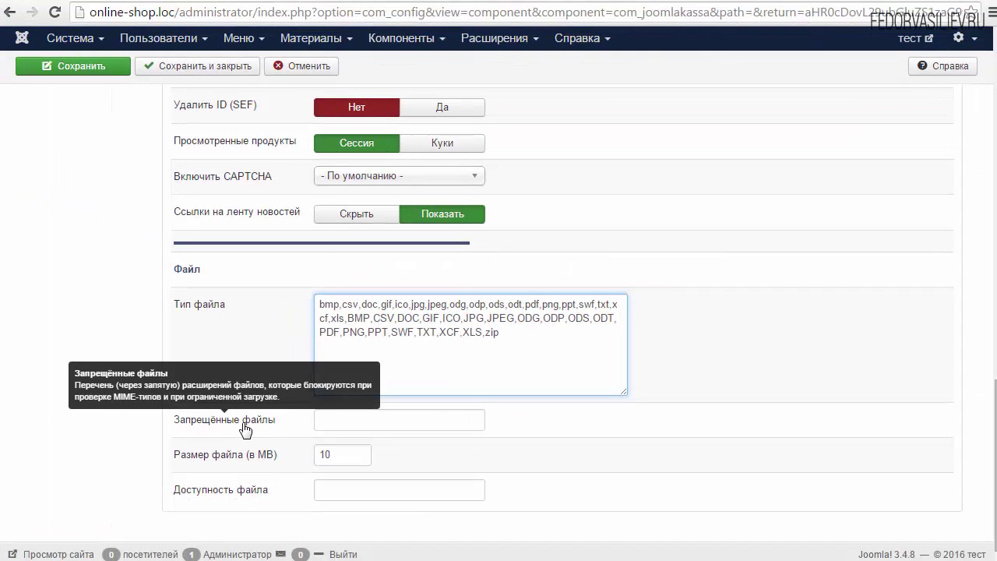
{"action": "left_click", "coordinate": [359, 422]}
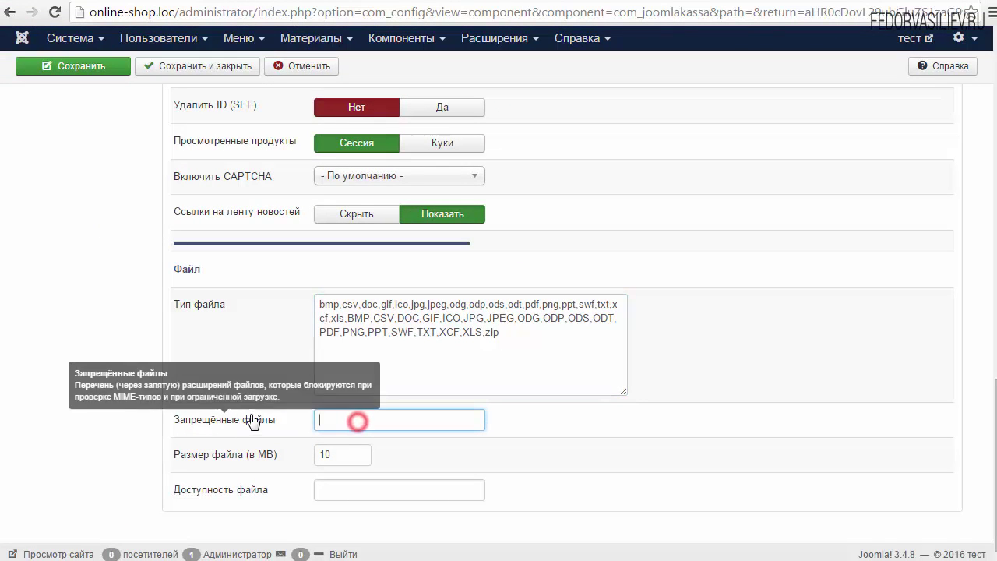
{"action": "mouse_move", "coordinate": [204, 456]}
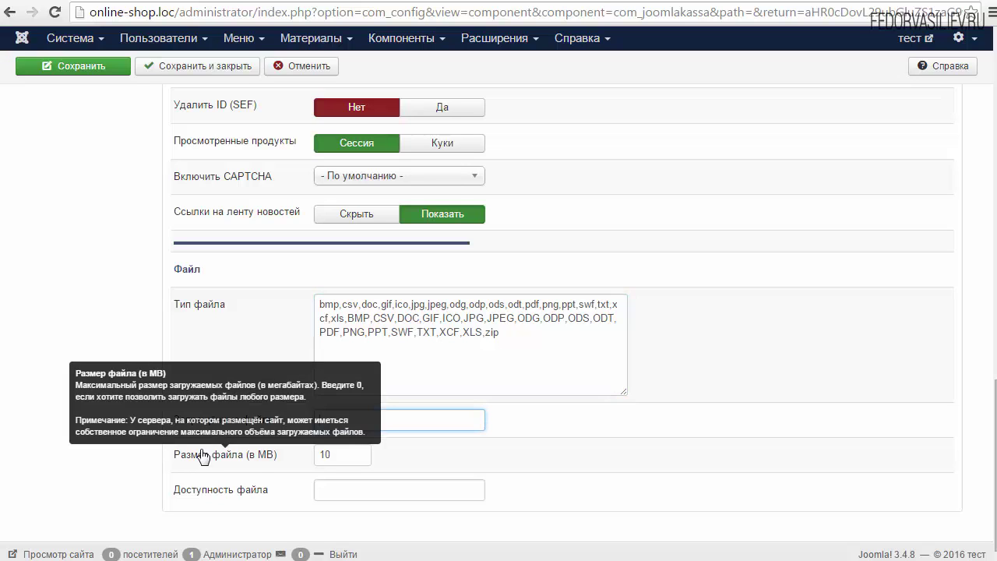
{"action": "mouse_move", "coordinate": [196, 503]}
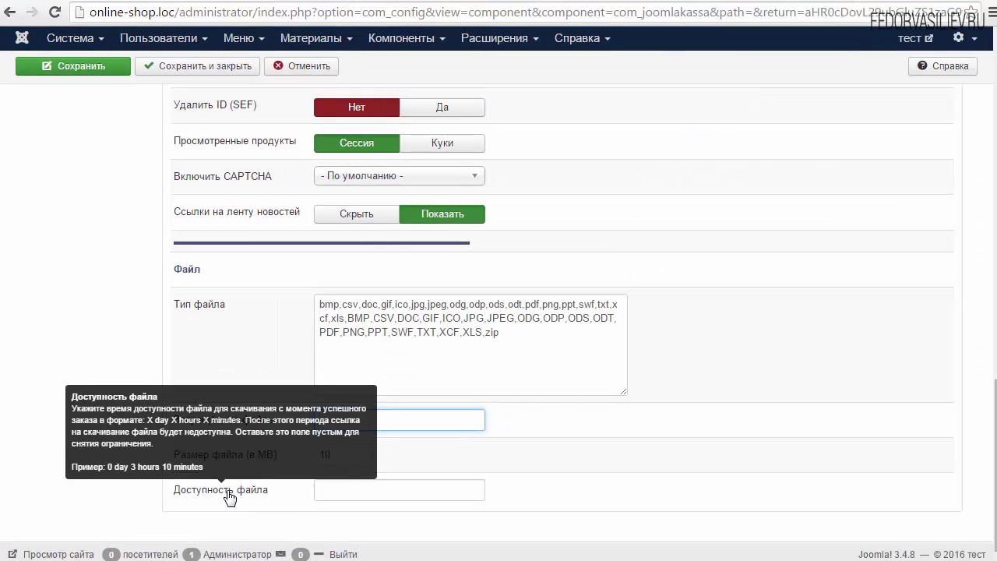
{"action": "left_click", "coordinate": [366, 491]}
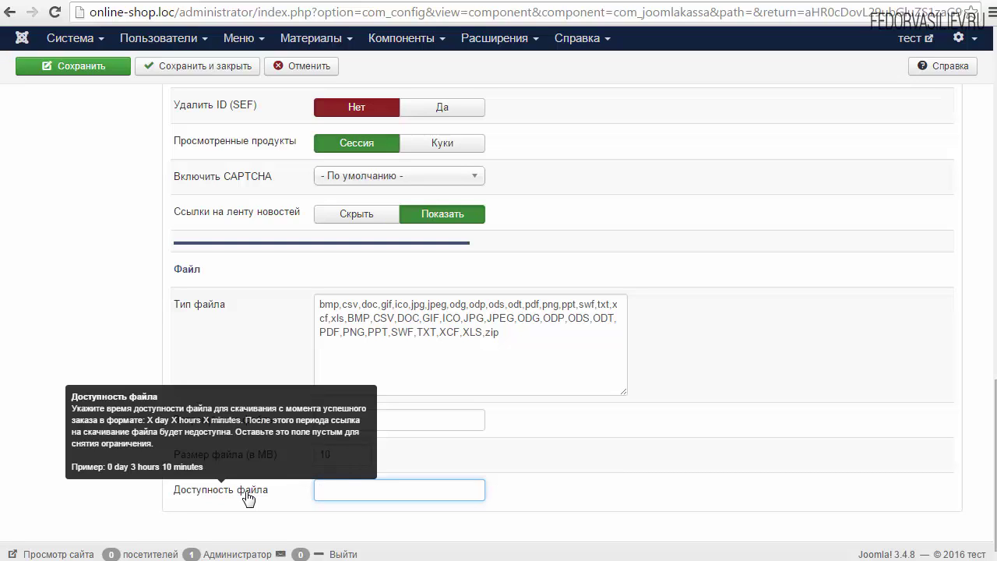
{"action": "mouse_move", "coordinate": [207, 468]}
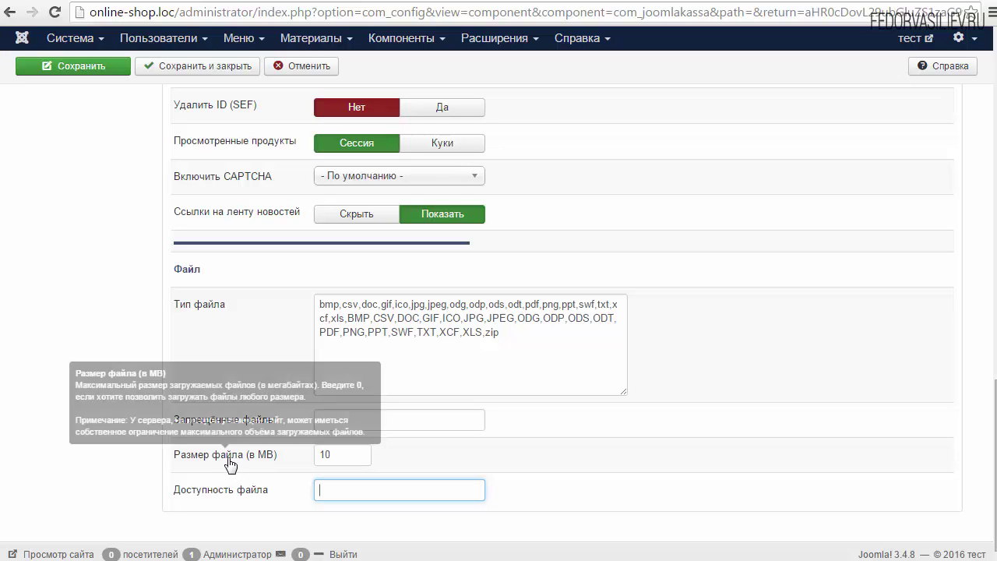
Step: Examine the maximum upload size set in "Размер файла (в MB)"
{"action": "double_click", "coordinate": [338, 456]}
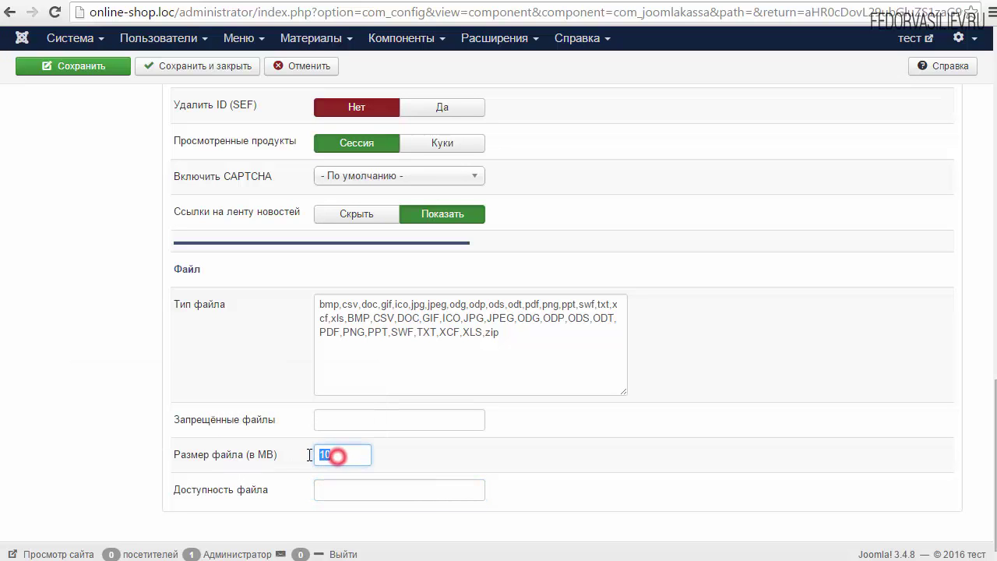
{"action": "left_click", "coordinate": [347, 454]}
{"action": "double_click", "coordinate": [338, 452]}
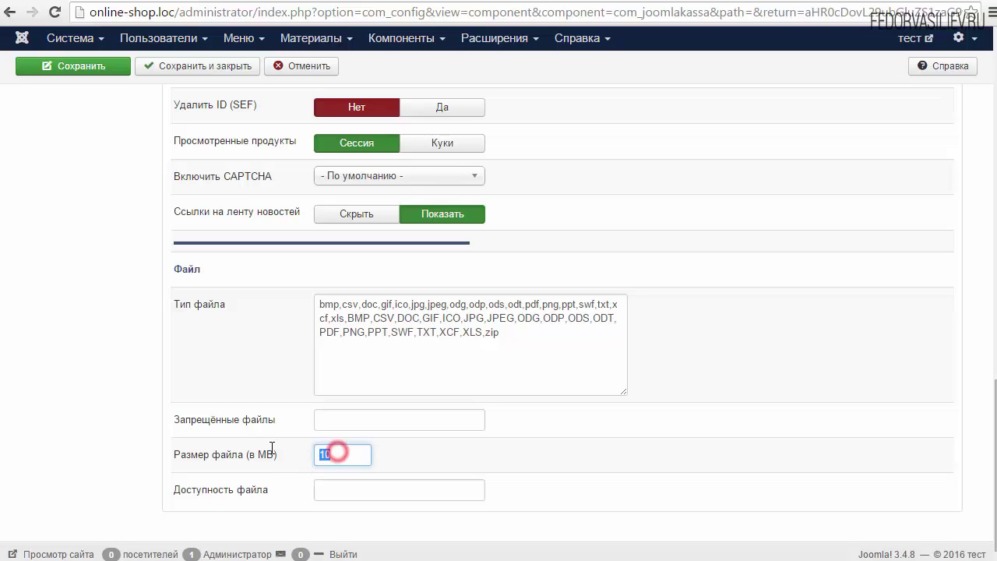
{"action": "left_click", "coordinate": [345, 454]}
{"action": "double_click", "coordinate": [349, 454]}
{"action": "left_click", "coordinate": [346, 458]}
{"action": "left_click", "coordinate": [807, 466]}
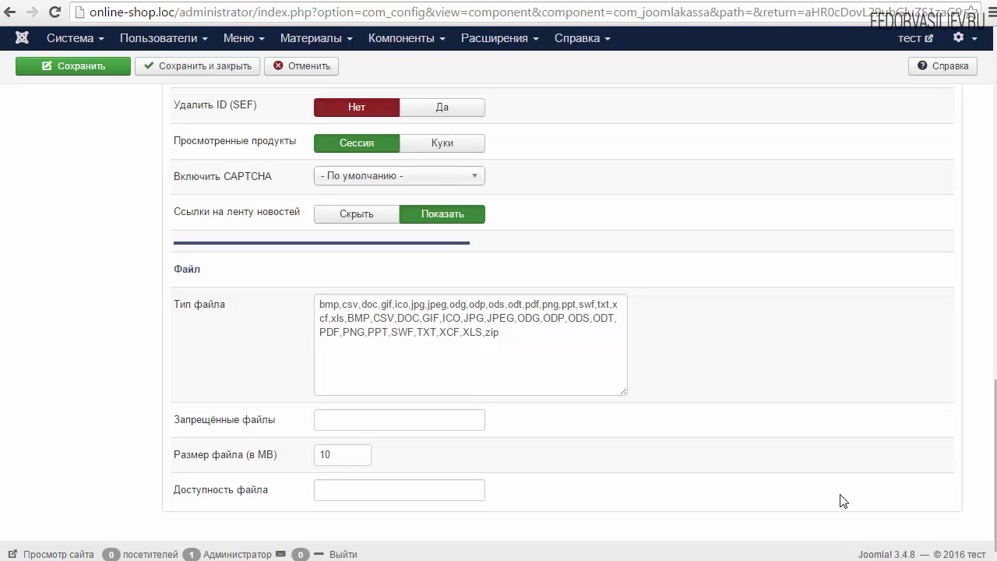
{"action": "left_click_drag", "start_coordinate": [340, 455], "coordinate": [233, 460]}
{"action": "left_click", "coordinate": [354, 458]}
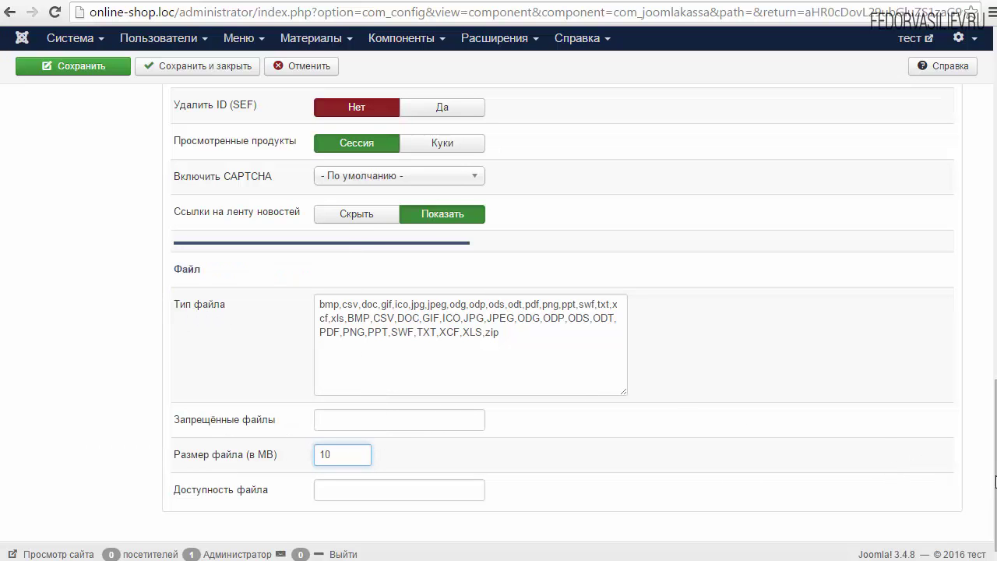
Step: Save and close the store settings, and open JoomlaKassa's file manager
{"action": "scroll", "coordinate": [779, 311], "scroll_direction": "up", "scroll_amount": 20}
{"action": "left_click", "coordinate": [195, 63]}
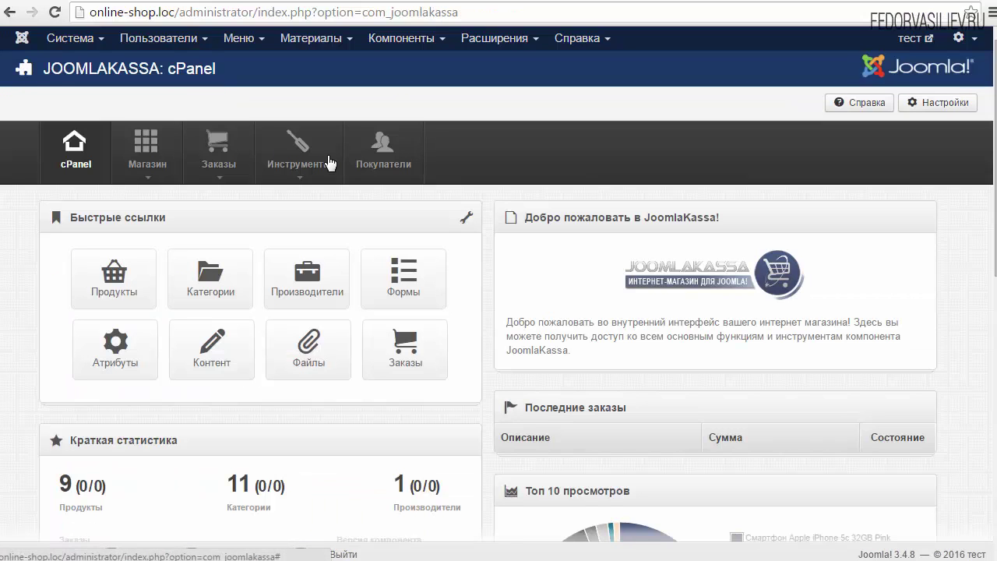
{"action": "left_click", "coordinate": [306, 355]}
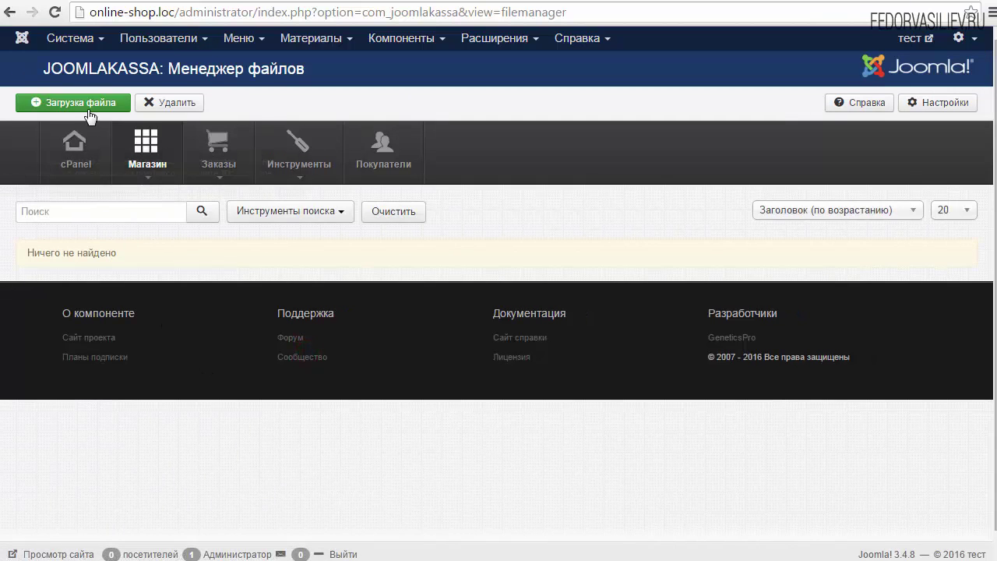
Step: Upload the archive mayer_1_sumerki_txt.zip to the store's file manager
{"action": "left_click", "coordinate": [90, 104]}
{"action": "left_click", "coordinate": [148, 185]}
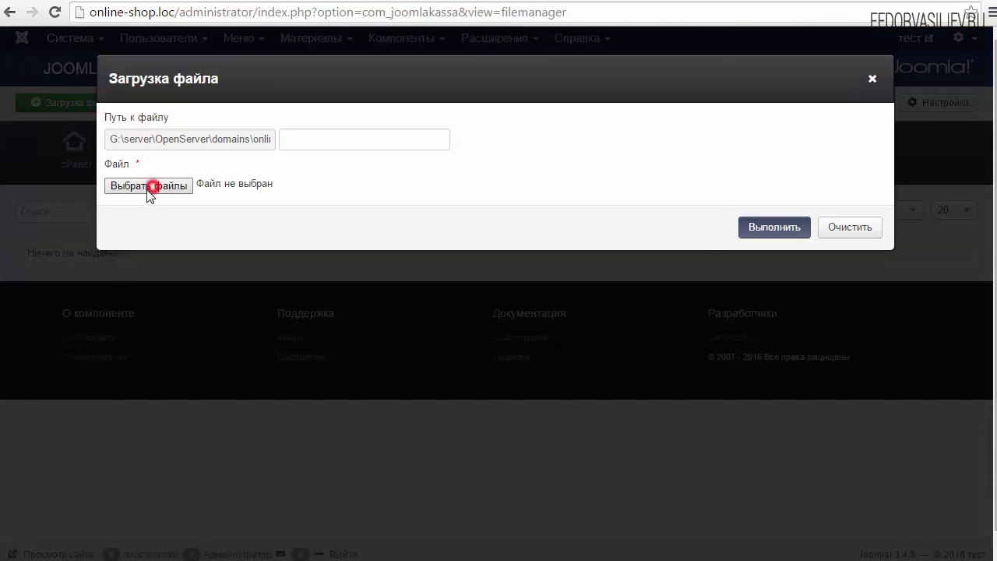
{"action": "left_click", "coordinate": [45, 60]}
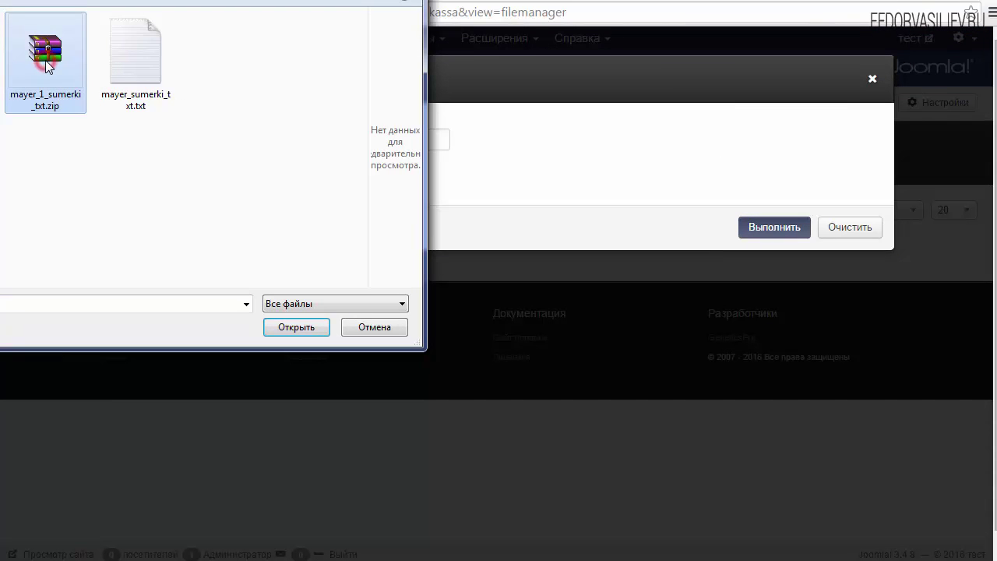
{"action": "left_click", "coordinate": [285, 331]}
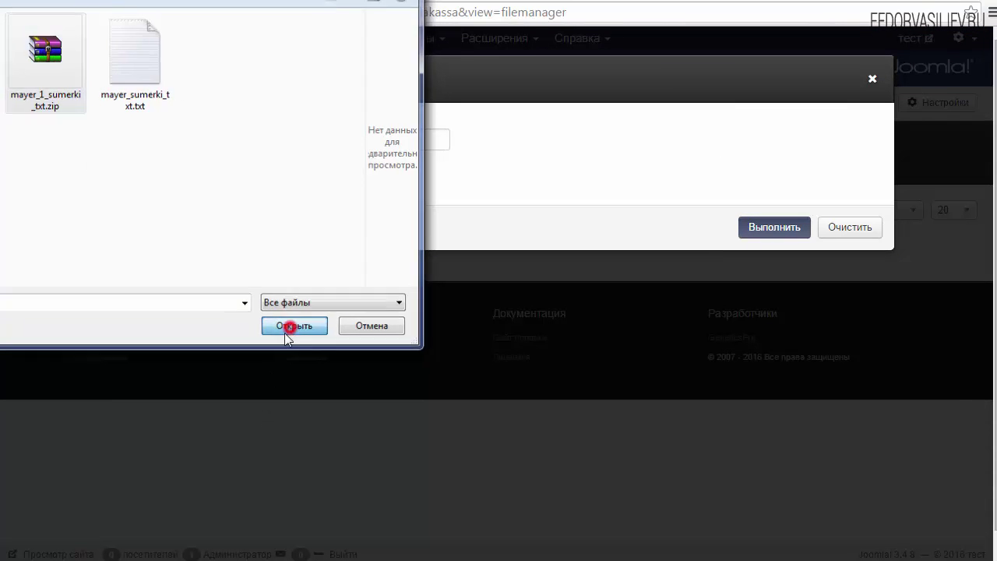
{"action": "left_click", "coordinate": [756, 231]}
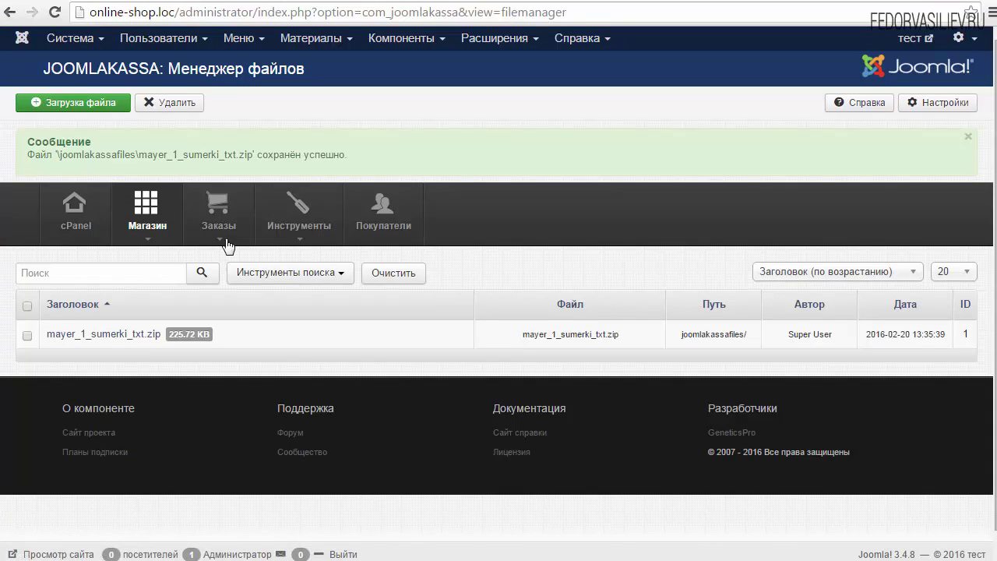
Step: Change the title of the uploaded mayer_1_sumerki_txt.zip to "книжка" and save it
{"action": "left_click_drag", "start_coordinate": [372, 152], "coordinate": [255, 154]}
{"action": "left_click", "coordinate": [292, 336]}
{"action": "left_click_drag", "start_coordinate": [269, 336], "coordinate": [49, 341]}
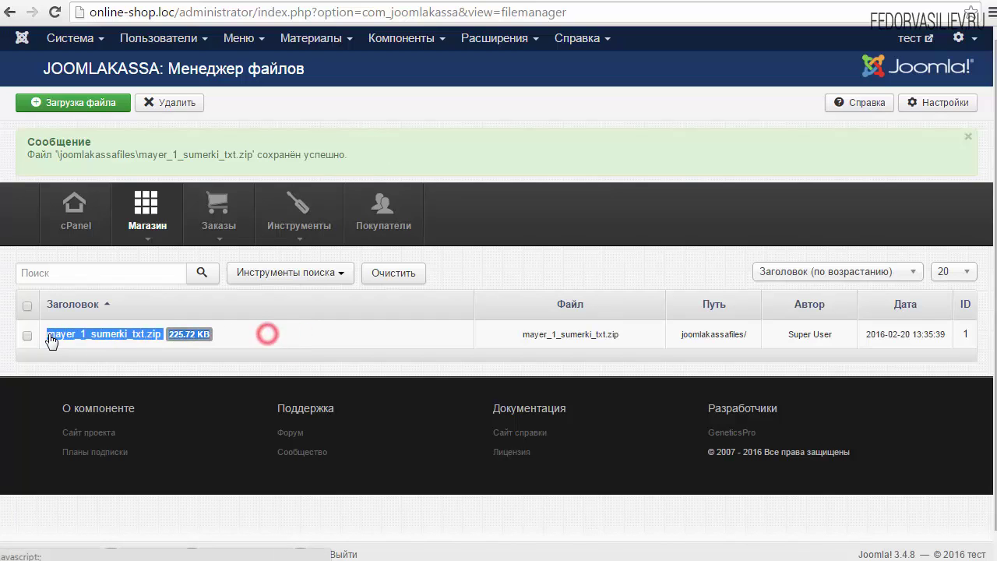
{"action": "left_click", "coordinate": [192, 332]}
{"action": "left_click", "coordinate": [93, 335]}
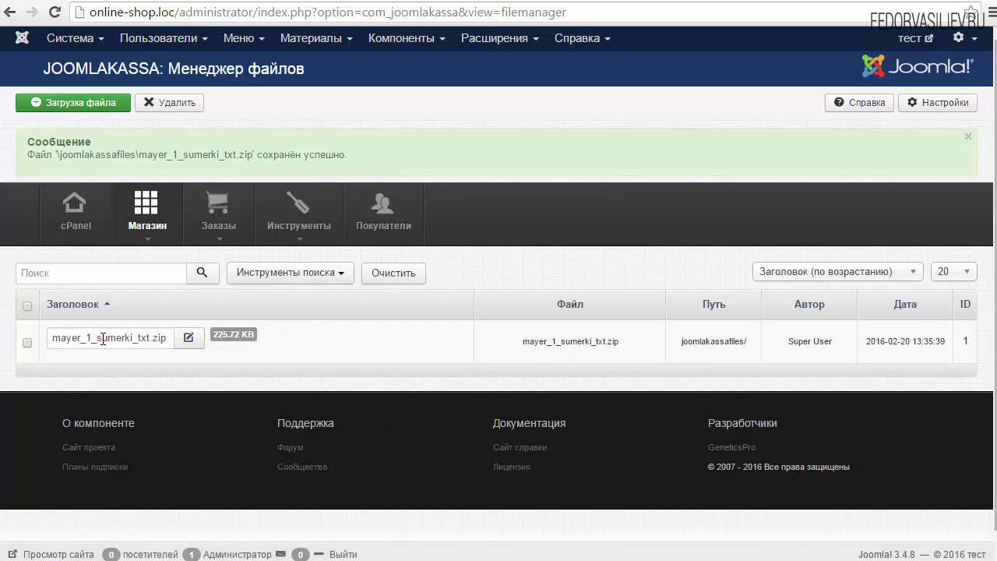
{"action": "left_click", "coordinate": [171, 337]}
{"action": "double_click", "coordinate": [172, 338]}
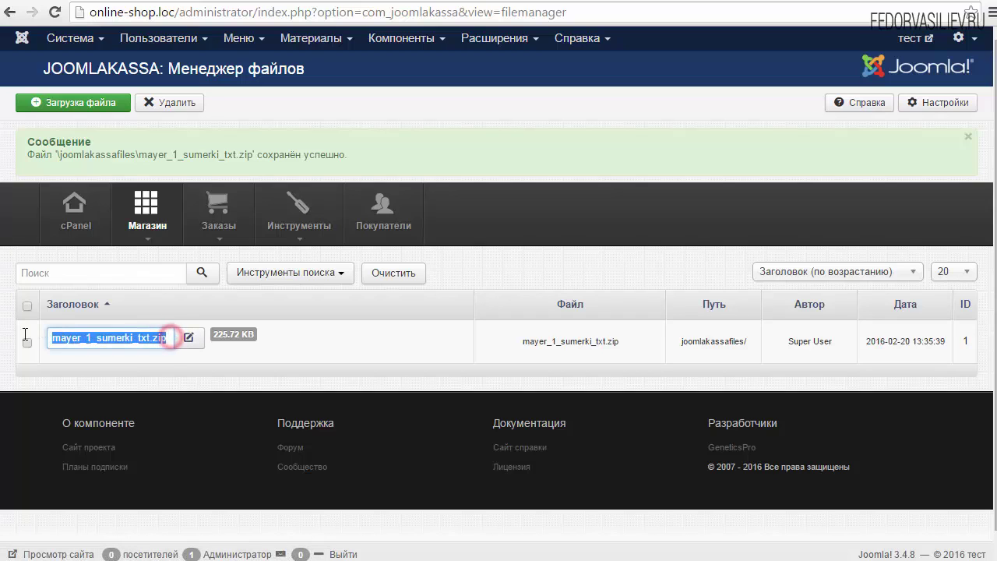
{"action": "left_click", "coordinate": [162, 335]}
{"action": "double_click", "coordinate": [165, 333]}
{"action": "type", "text": "книжка"}
{"action": "left_click", "coordinate": [189, 338]}
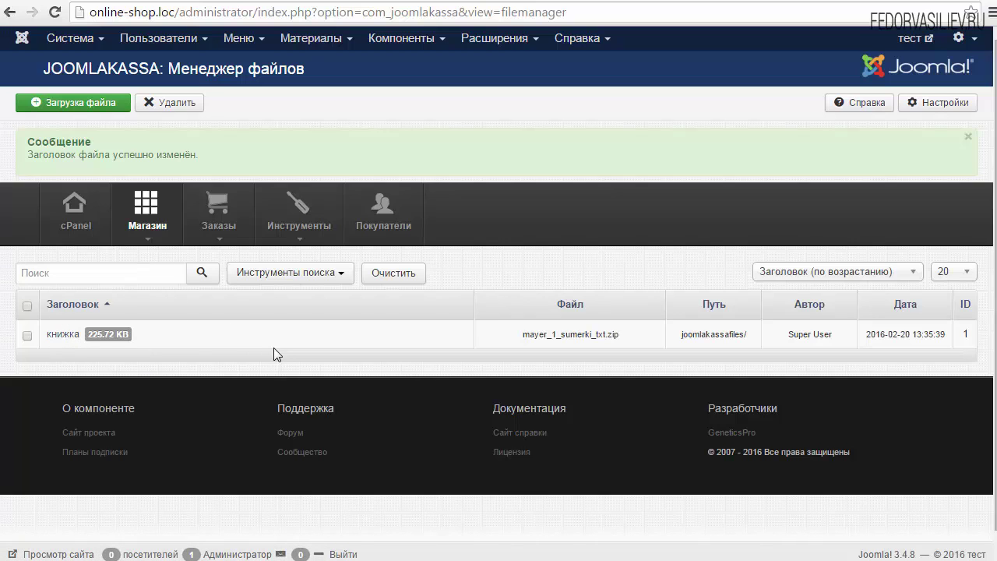
{"action": "right_click", "coordinate": [54, 337]}
{"action": "left_click", "coordinate": [100, 458]}
{"action": "left_click", "coordinate": [162, 337]}
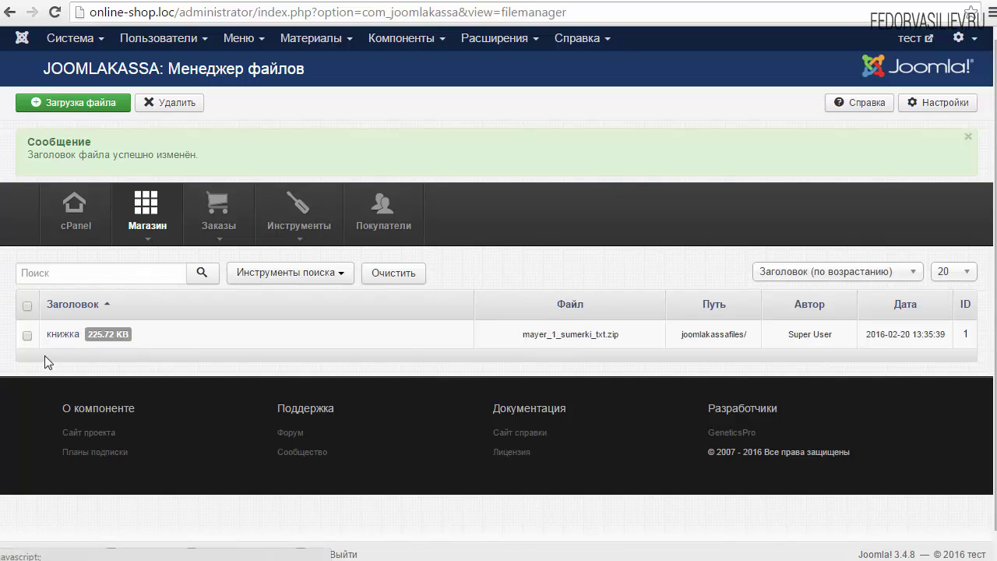
Step: Open the product "Смартфон Apple iPhone 5c 32GB Pink" for editing and show its "Детали" settings
{"action": "scroll", "coordinate": [498, 292], "scroll_direction": "down", "scroll_amount": 1}
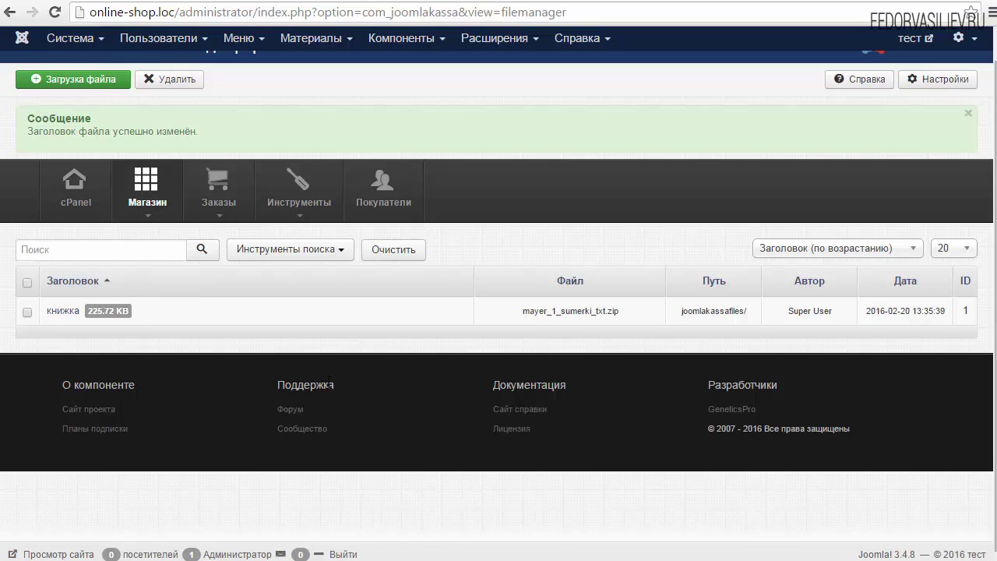
{"action": "left_click", "coordinate": [141, 194]}
{"action": "left_click", "coordinate": [155, 237]}
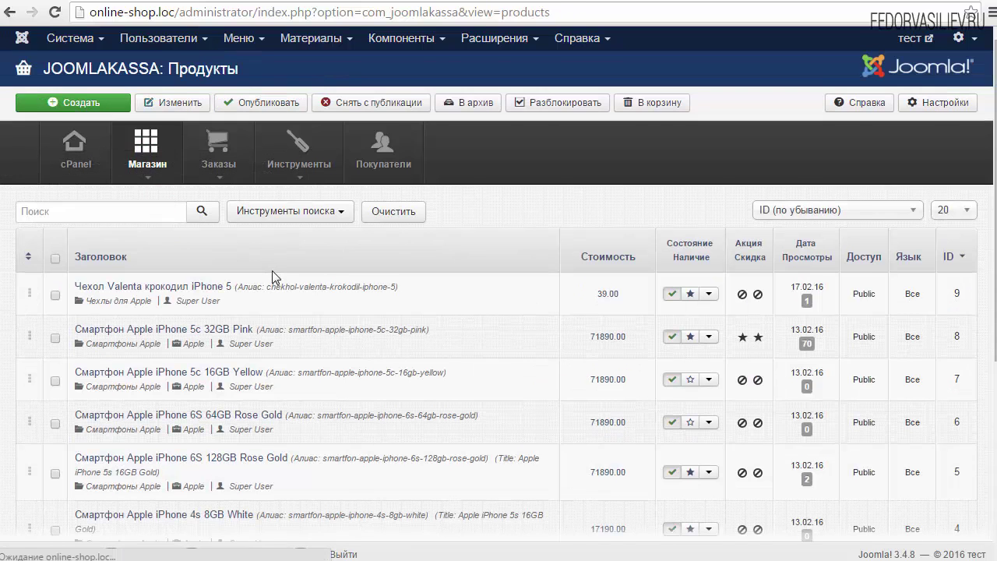
{"action": "left_click", "coordinate": [115, 329]}
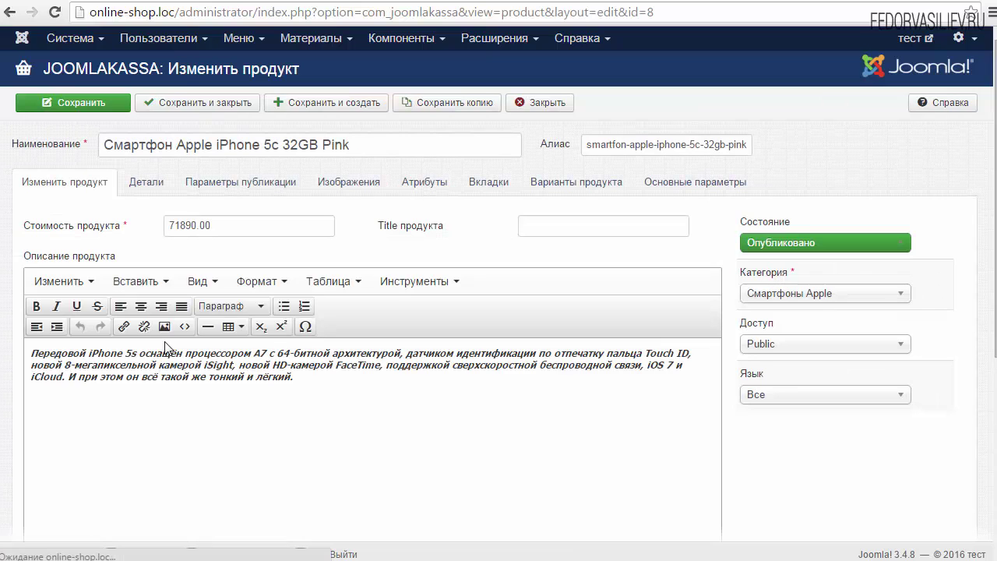
{"action": "left_click", "coordinate": [144, 184]}
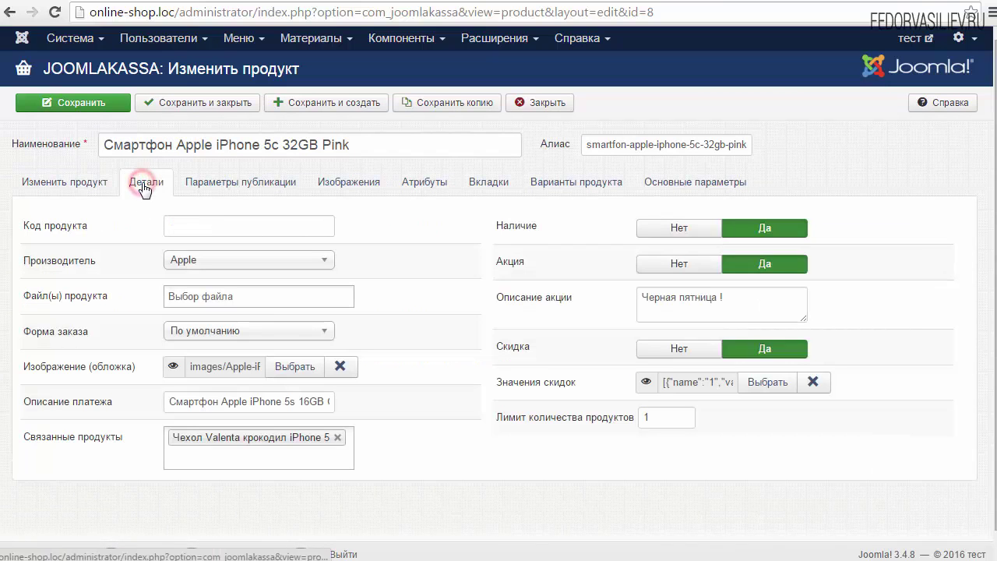
Step: Attach the file "книжка" to the product under "Файл(ы) продукта", and save and close the product
{"action": "left_click_drag", "start_coordinate": [122, 294], "coordinate": [29, 300]}
{"action": "left_click", "coordinate": [68, 308]}
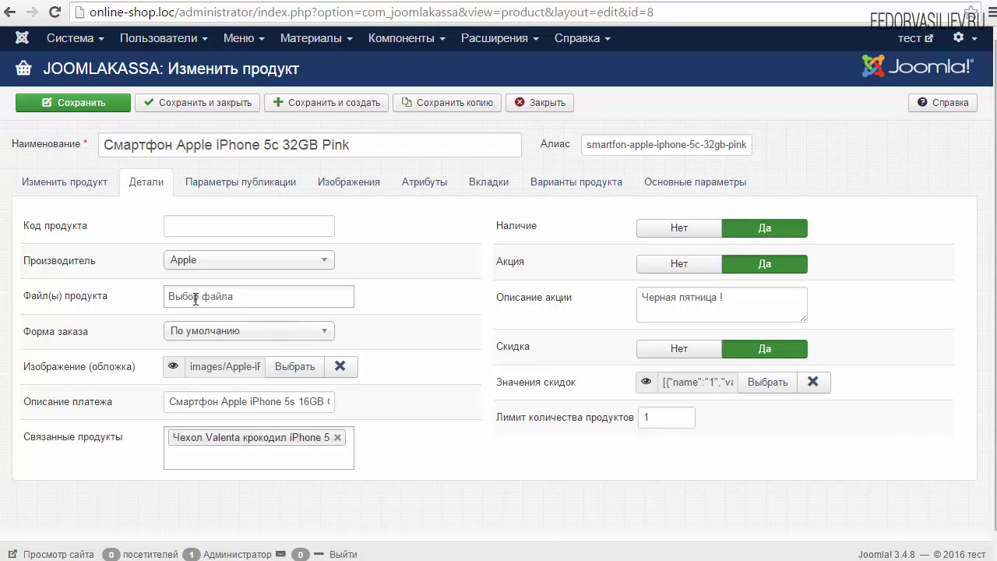
{"action": "left_click", "coordinate": [188, 298]}
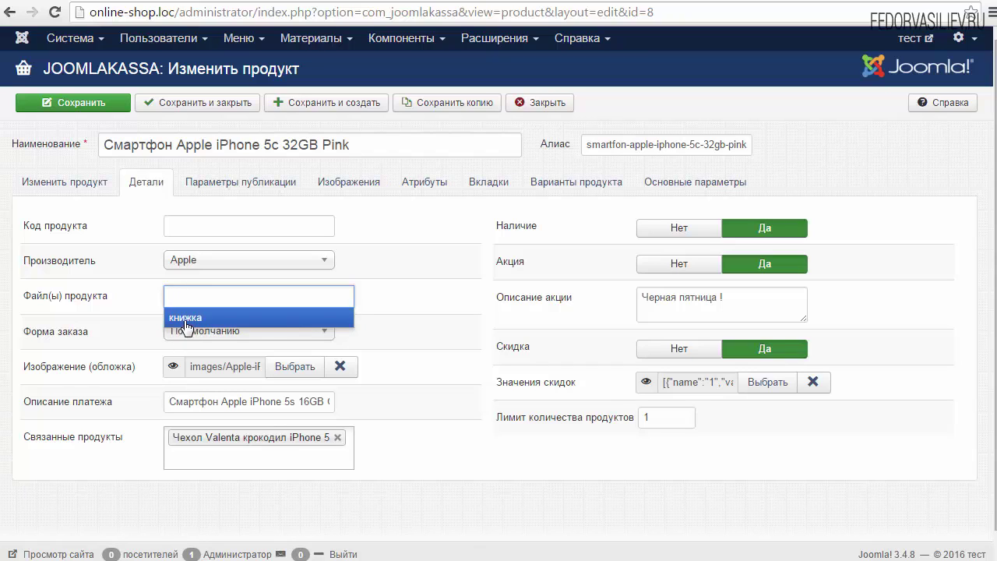
{"action": "left_click", "coordinate": [187, 319]}
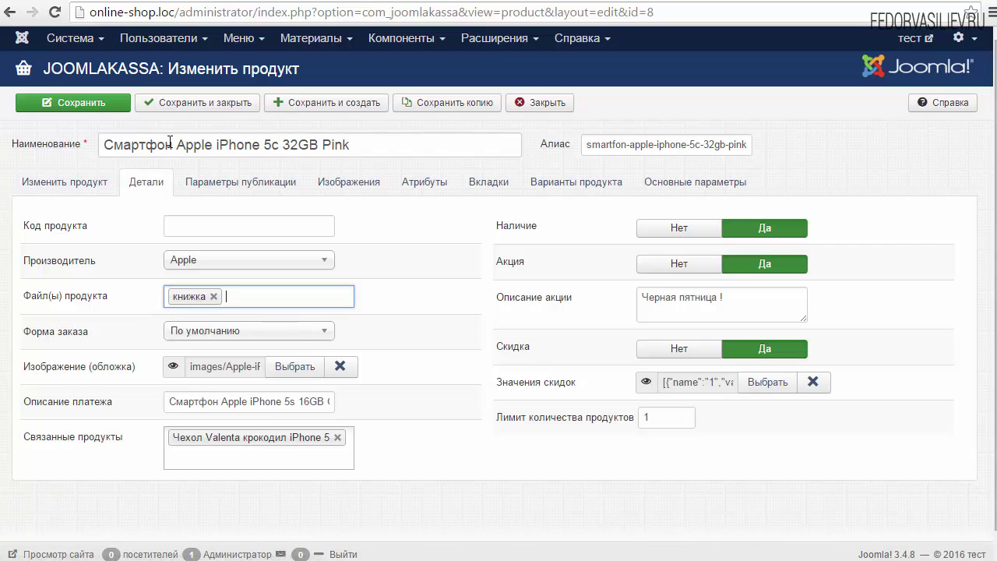
{"action": "left_click", "coordinate": [189, 102]}
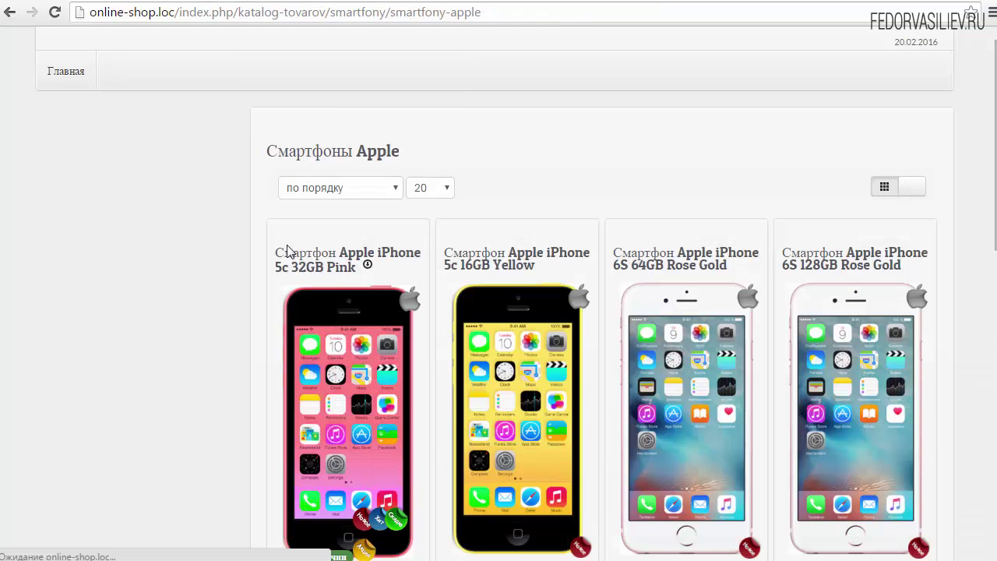
Step: Open "Смартфон Apple iPhone 5c 32GB Pink" on the storefront and check its attached files
{"action": "scroll", "coordinate": [289, 251], "scroll_direction": "down", "scroll_amount": 1}
{"action": "left_click", "coordinate": [296, 280]}
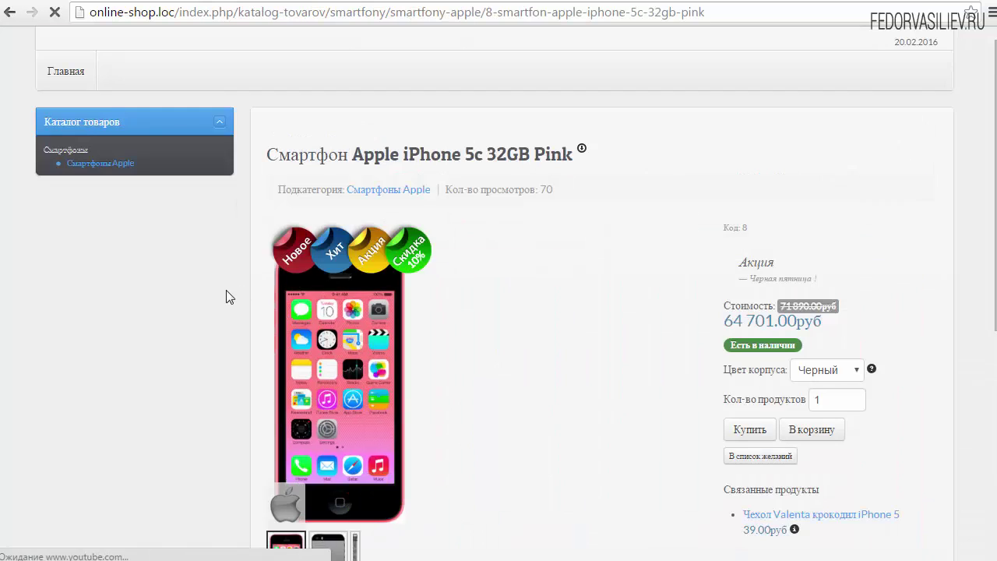
{"action": "scroll", "coordinate": [106, 278], "scroll_direction": "down", "scroll_amount": 4}
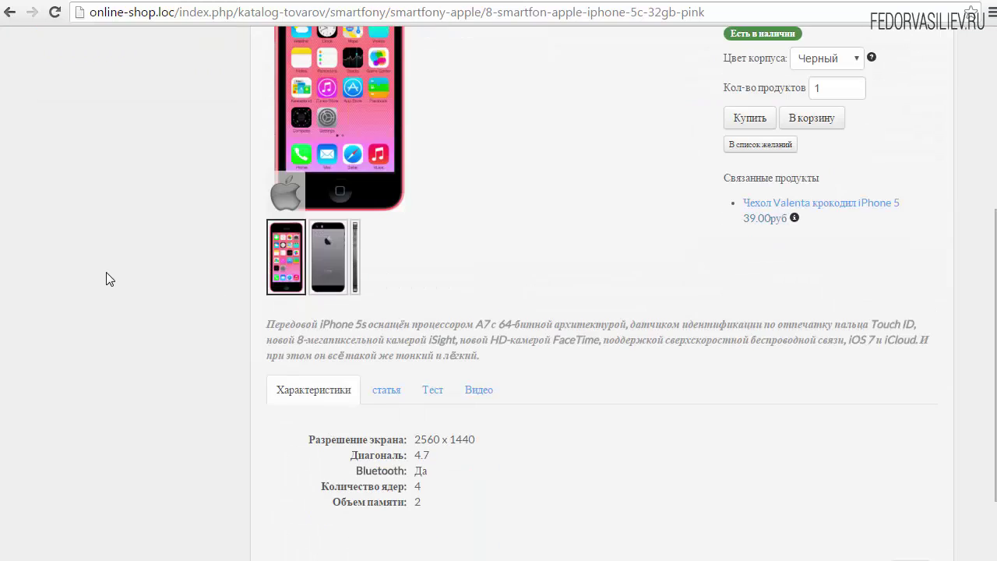
{"action": "scroll", "coordinate": [508, 328], "scroll_direction": "up", "scroll_amount": 4}
{"action": "scroll", "coordinate": [580, 337], "scroll_direction": "down", "scroll_amount": 5}
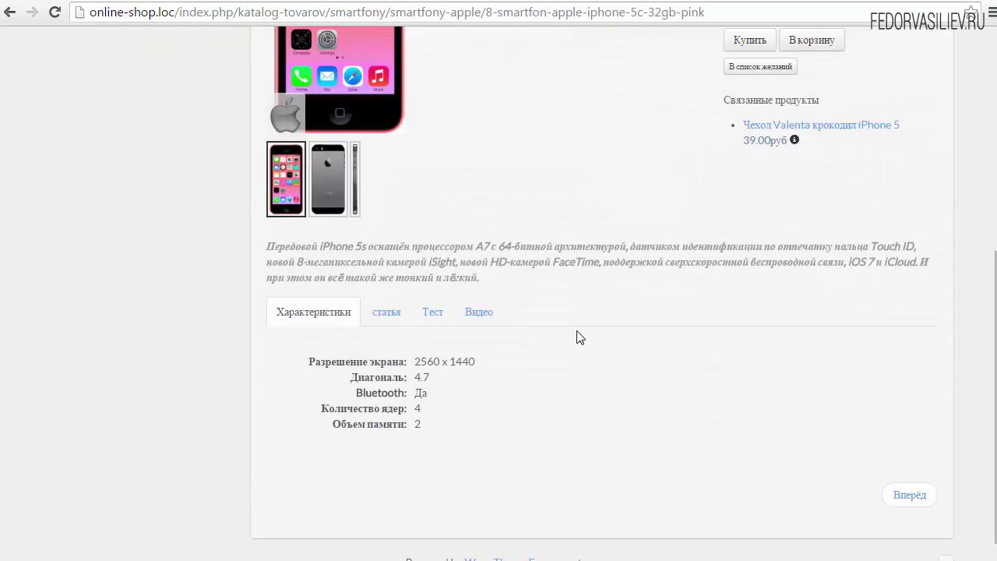
{"action": "scroll", "coordinate": [577, 334], "scroll_direction": "up", "scroll_amount": 5}
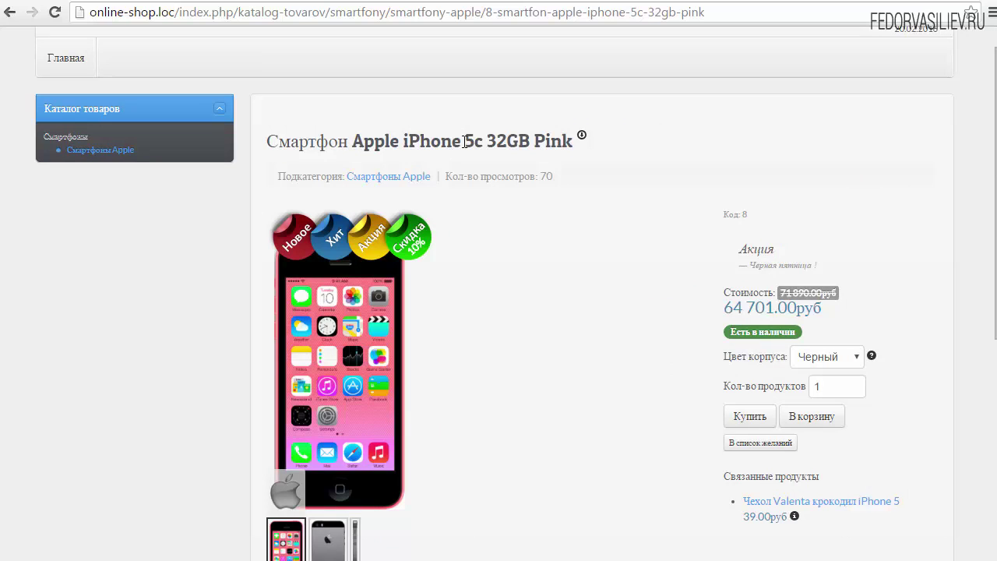
{"action": "mouse_move", "coordinate": [583, 138]}
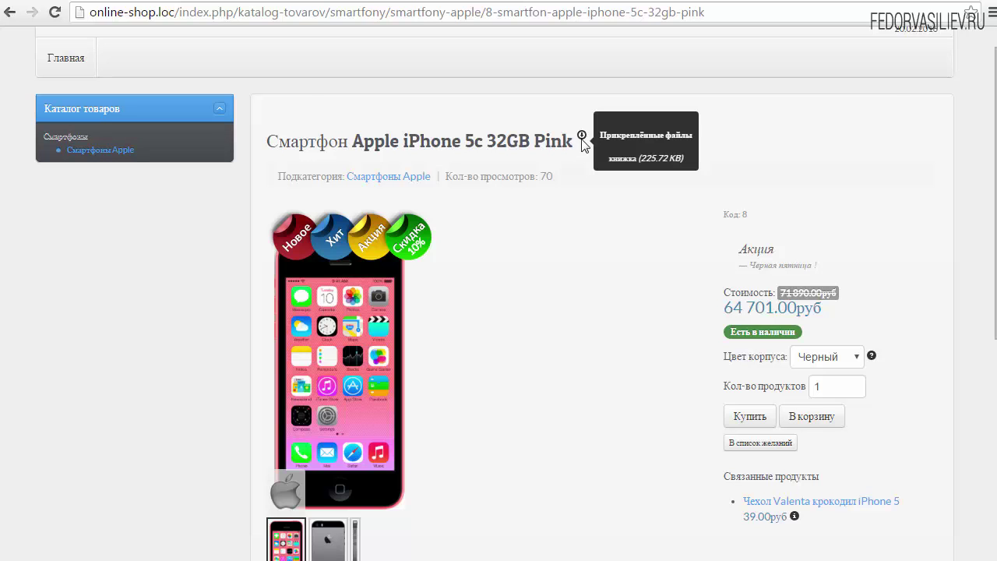
{"action": "key", "text": "alt+Left"}
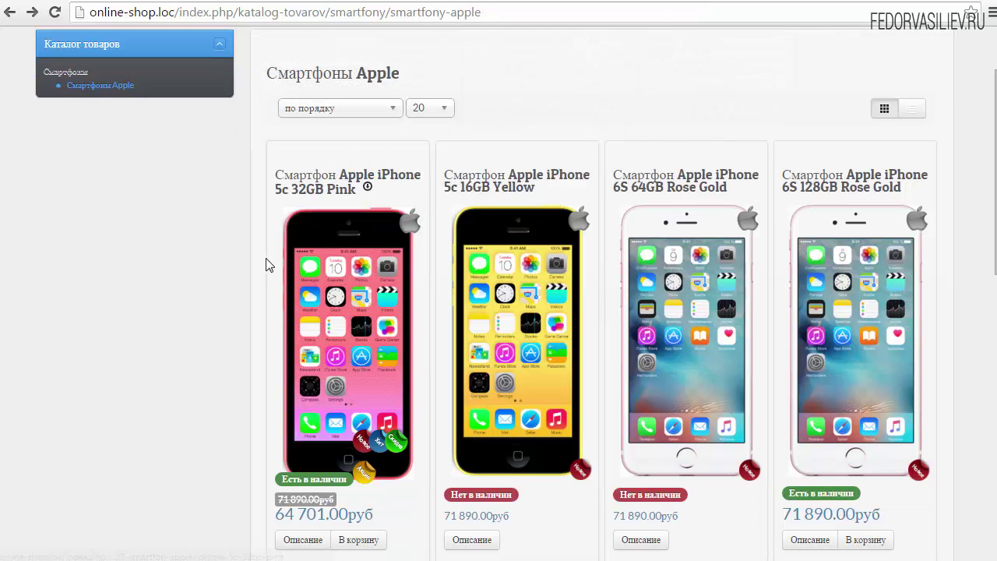
Step: Go to the product page of "Смартфон Apple iPhone 5c 32GB Pink" and view its attached-files hint beside the title
{"action": "left_click", "coordinate": [368, 187]}
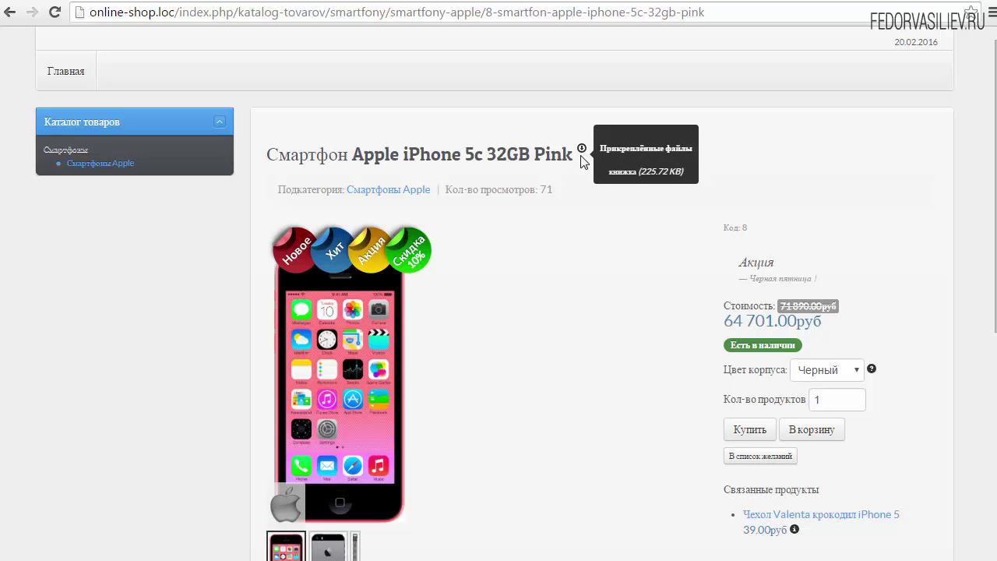
Step: Switch to the file manager and extract joomlakassafiles.htaccess.zip in the "Файлы" folder of "Дополнительные материалы"
{"action": "key", "text": "alt+Tab"}
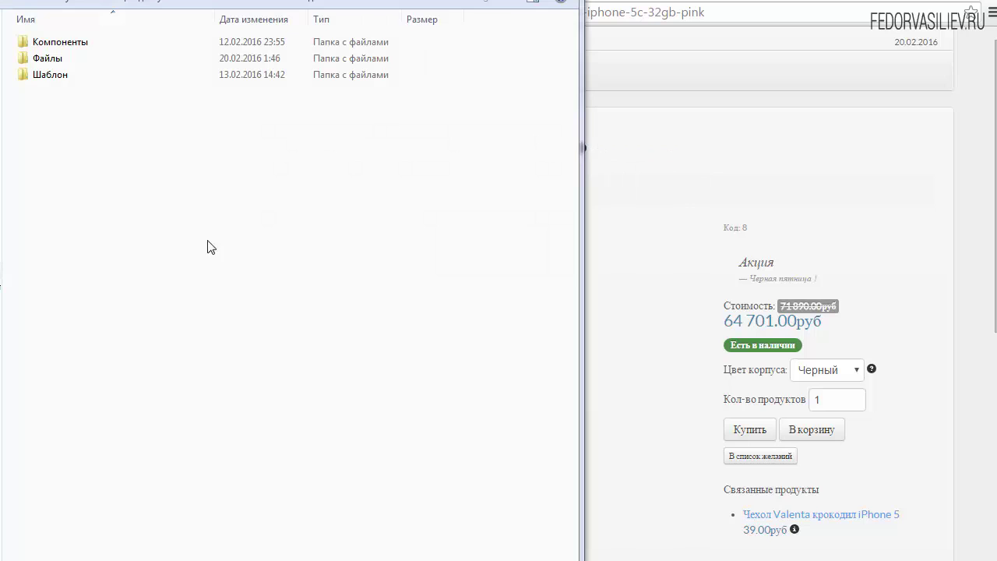
{"action": "key", "text": "BackSpace"}
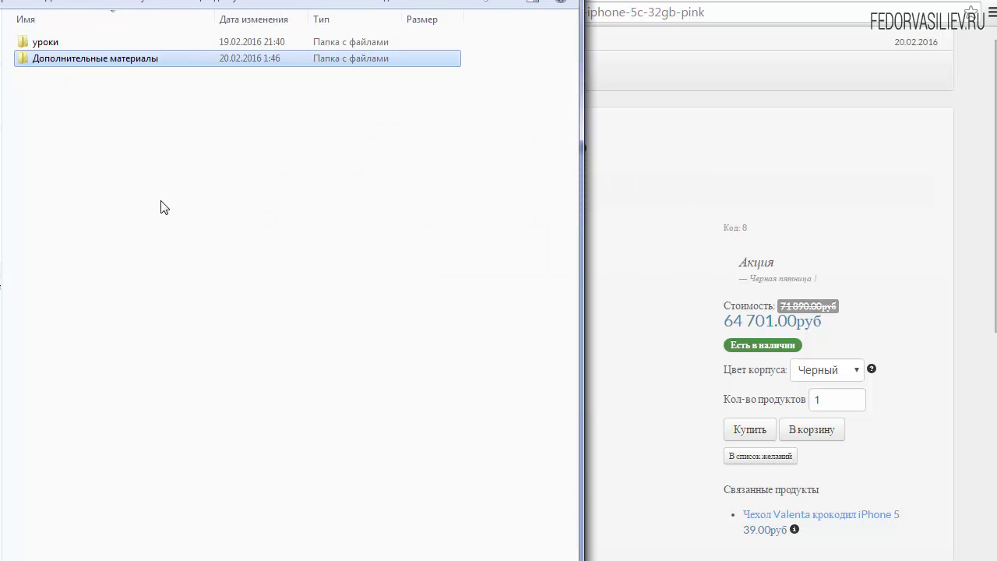
{"action": "left_click", "coordinate": [151, 178]}
{"action": "double_click", "coordinate": [63, 59]}
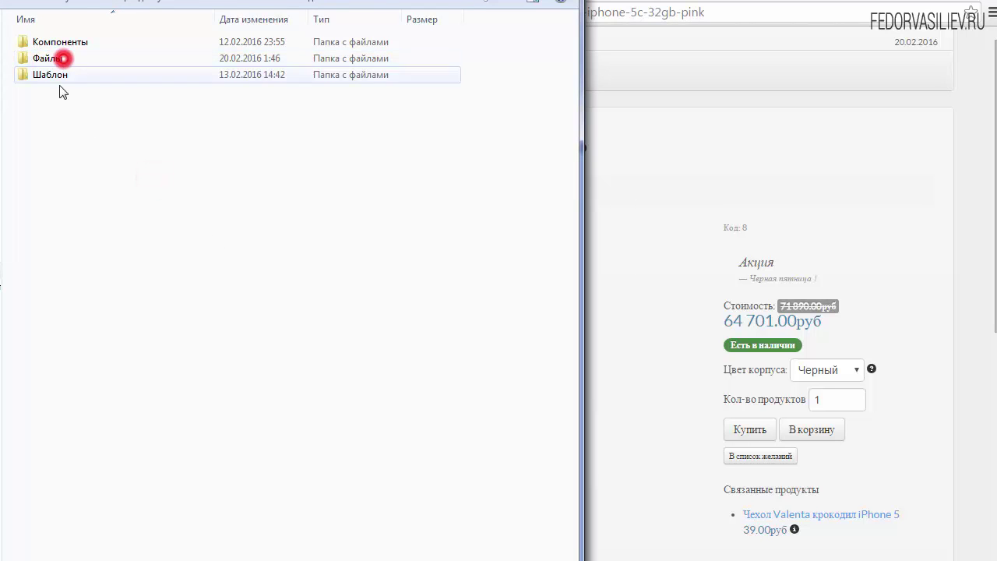
{"action": "double_click", "coordinate": [41, 60]}
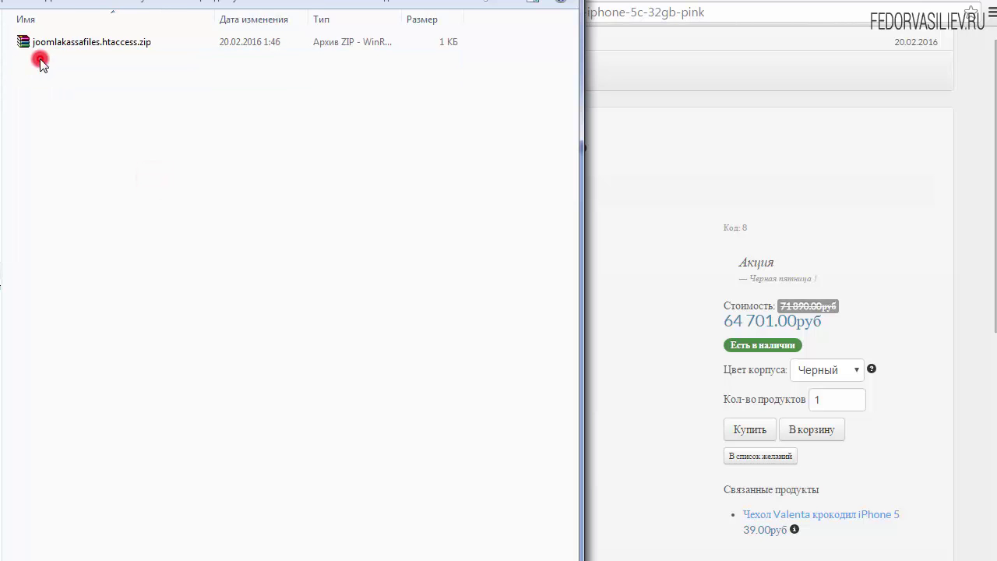
{"action": "left_click", "coordinate": [74, 45]}
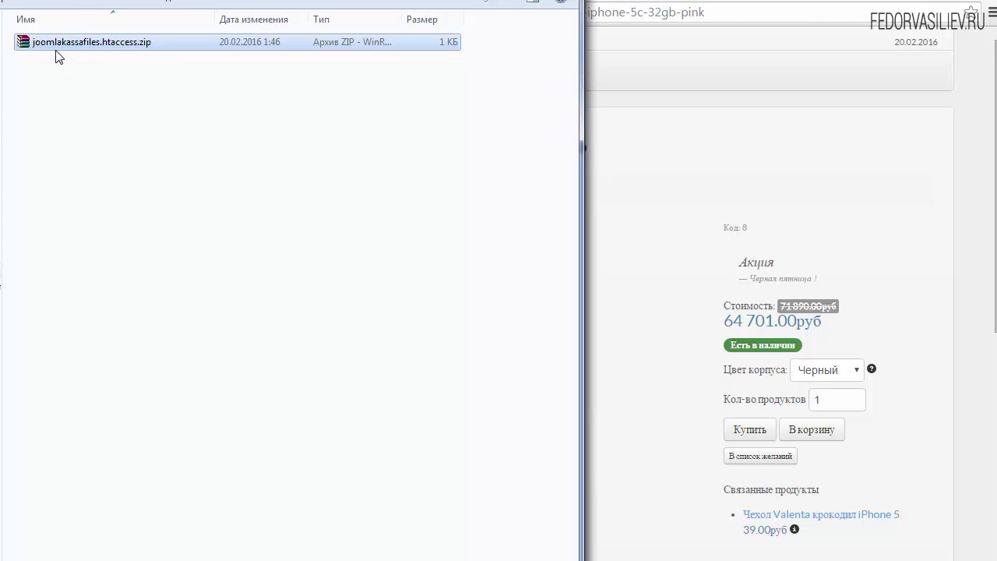
{"action": "right_click", "coordinate": [57, 47]}
{"action": "left_click", "coordinate": [104, 70]}
Step: Copy the extracted .htaccess file into the joomlakassafiles folder in the site's root directory
{"action": "left_click", "coordinate": [48, 42]}
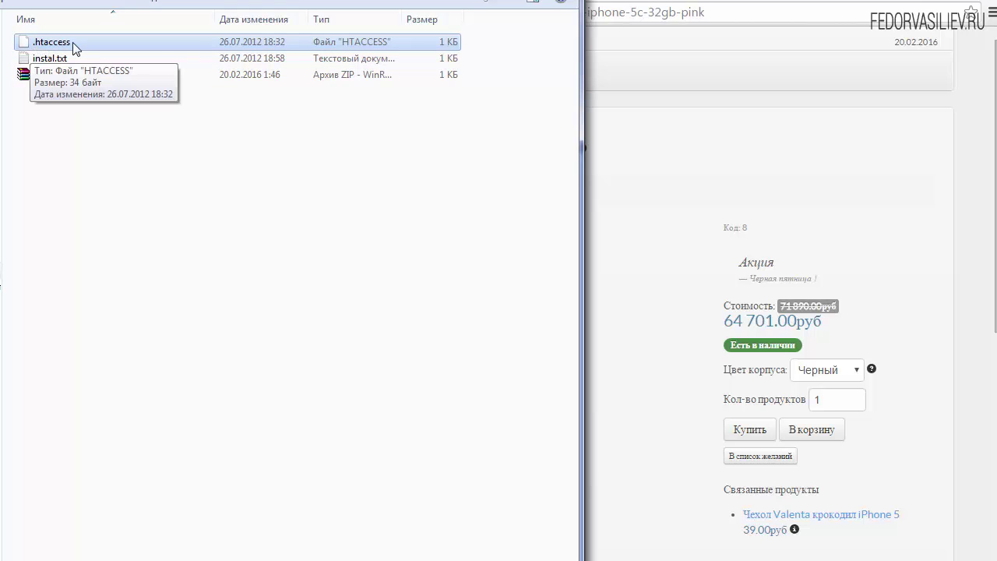
{"action": "right_click", "coordinate": [56, 43]}
{"action": "left_click", "coordinate": [98, 247]}
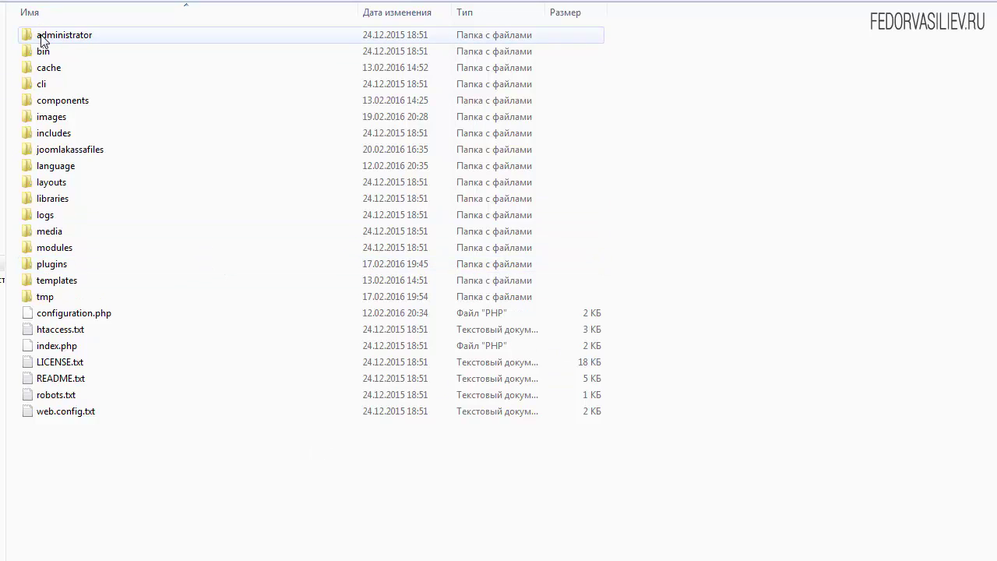
{"action": "left_click", "coordinate": [42, 152]}
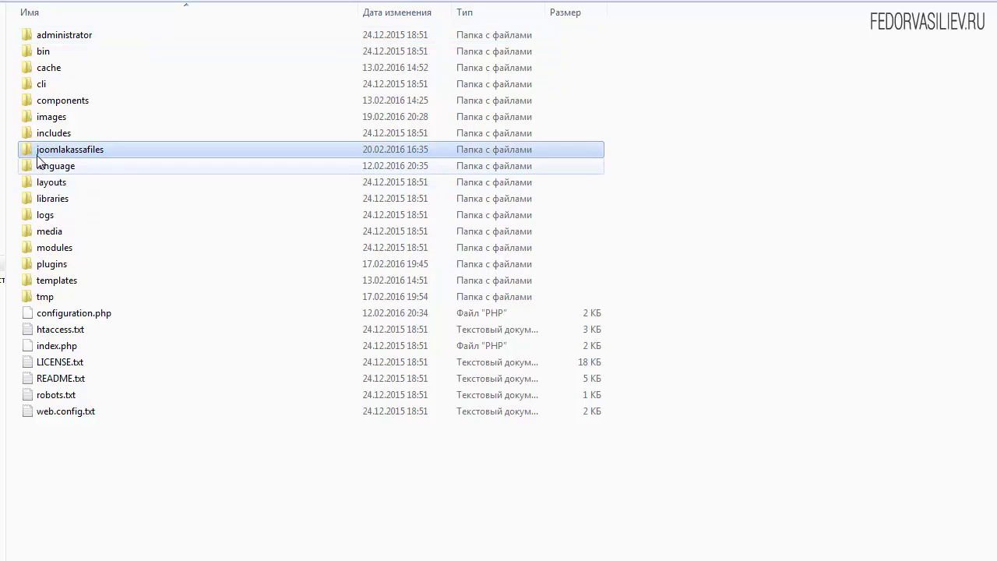
{"action": "double_click", "coordinate": [88, 155]}
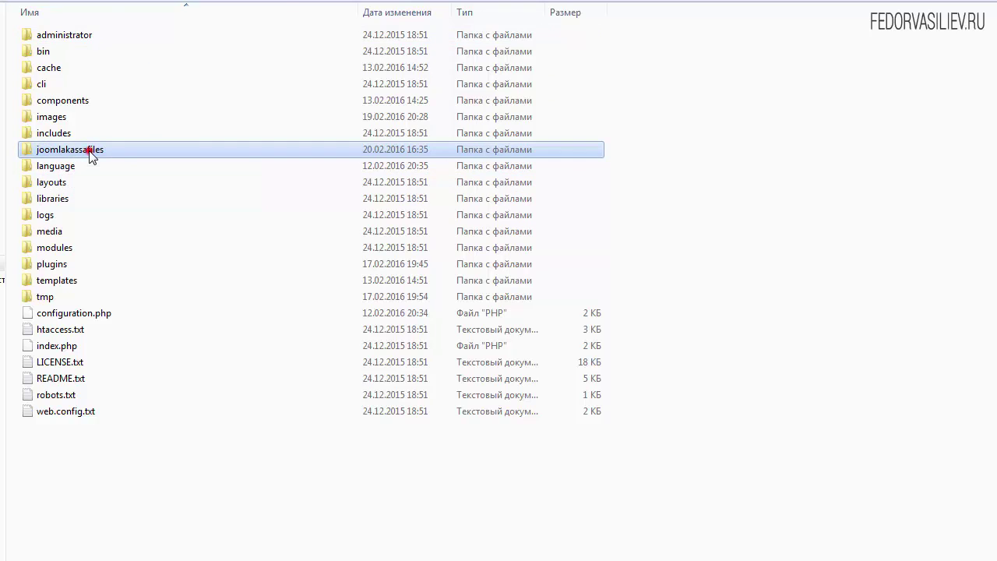
{"action": "left_click", "coordinate": [49, 52]}
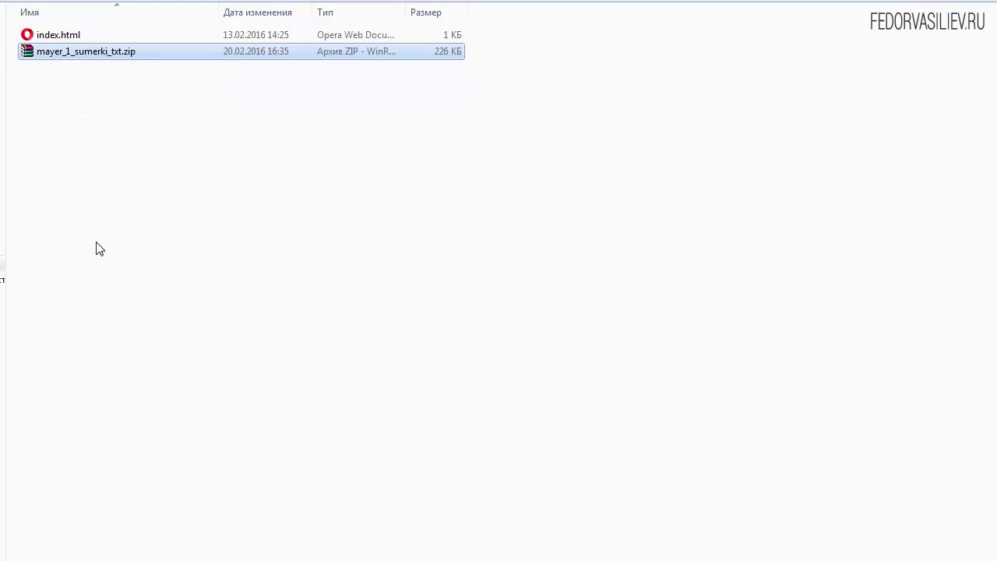
{"action": "key", "text": "BackSpace"}
{"action": "double_click", "coordinate": [55, 148]}
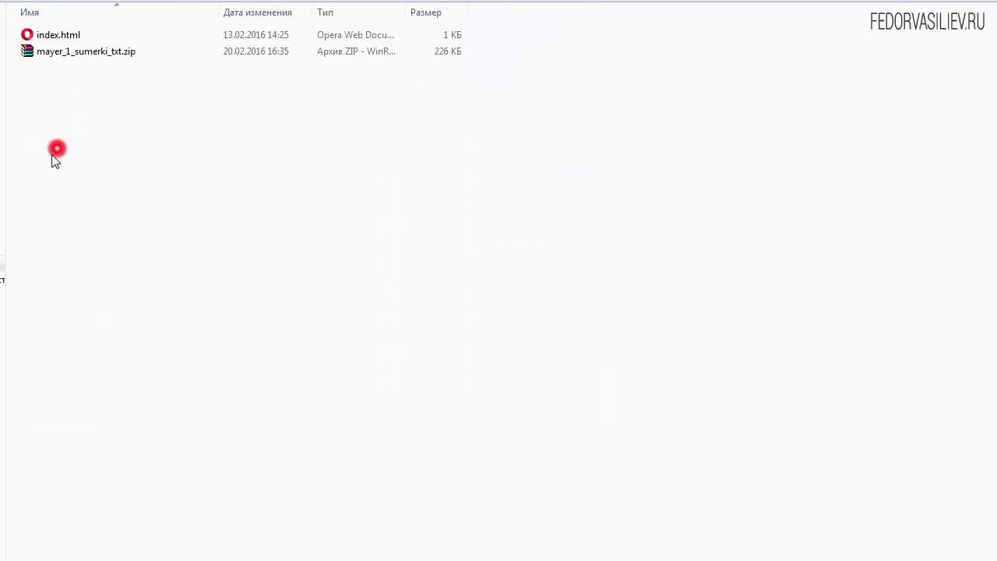
{"action": "left_click", "coordinate": [67, 84]}
{"action": "right_click", "coordinate": [65, 109]}
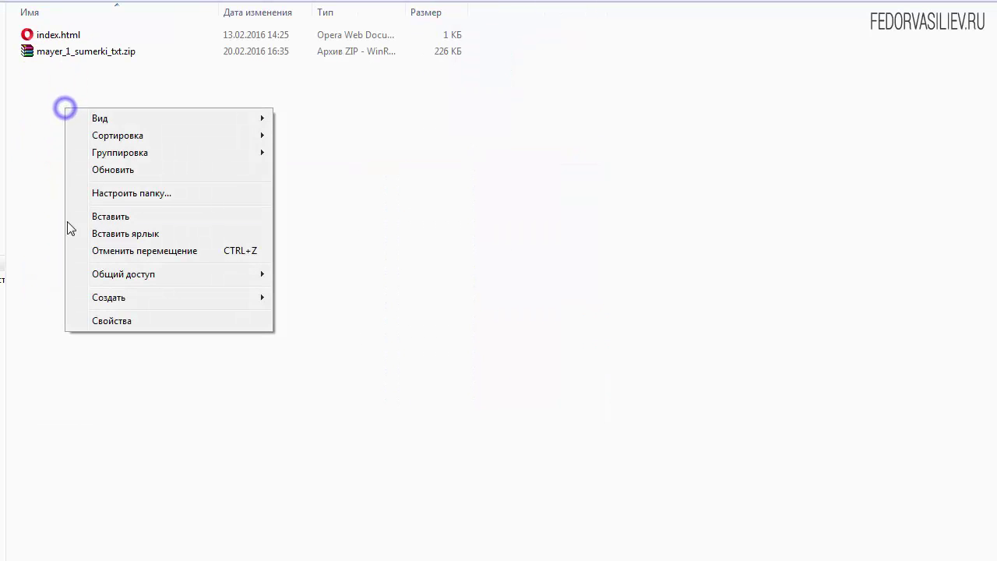
{"action": "left_click", "coordinate": [107, 216]}
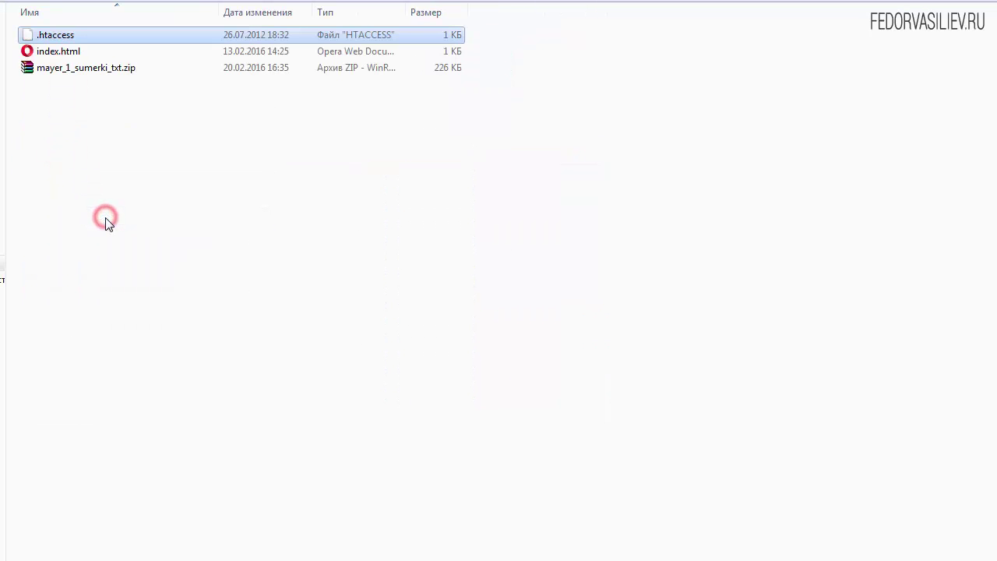
{"action": "left_click", "coordinate": [45, 37]}
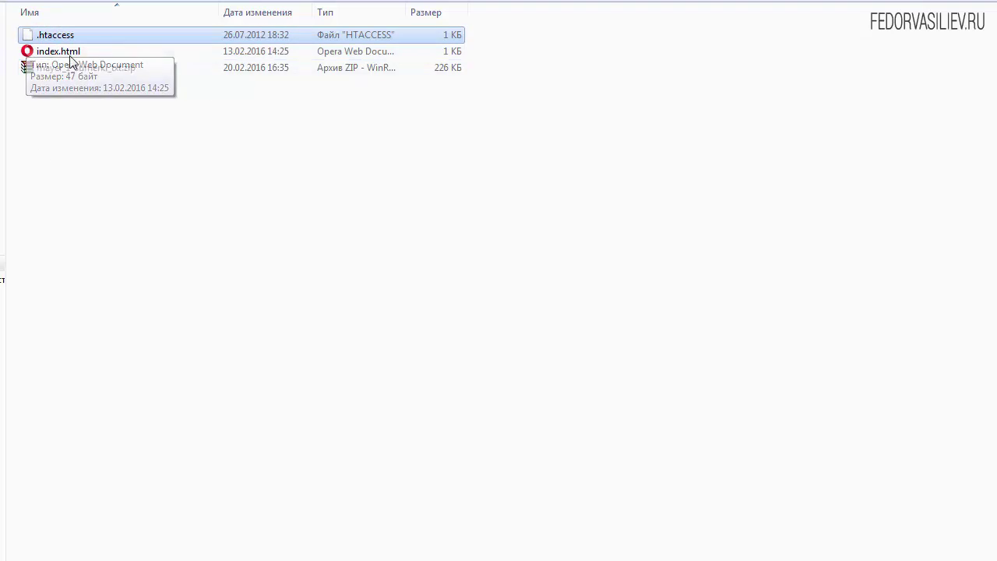
{"action": "key", "text": "BackSpace"}
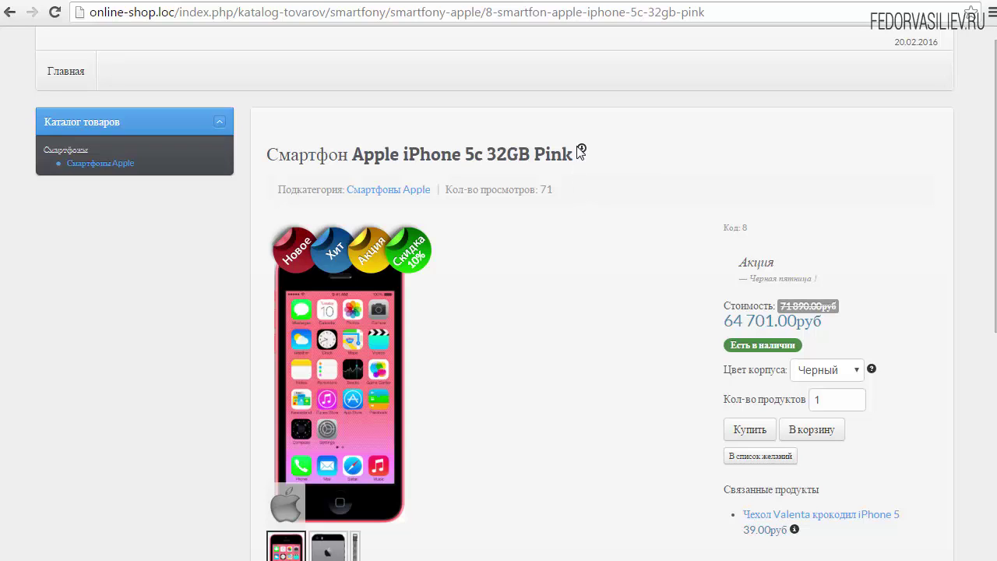
Step: Switch back to the storefront and order "Смартфон Apple iPhone 5c 32GB Pink" as a new customer with payment method "Оплата наличными"
{"action": "mouse_move", "coordinate": [586, 156]}
{"action": "scroll", "coordinate": [986, 318], "scroll_direction": "down", "scroll_amount": 2}
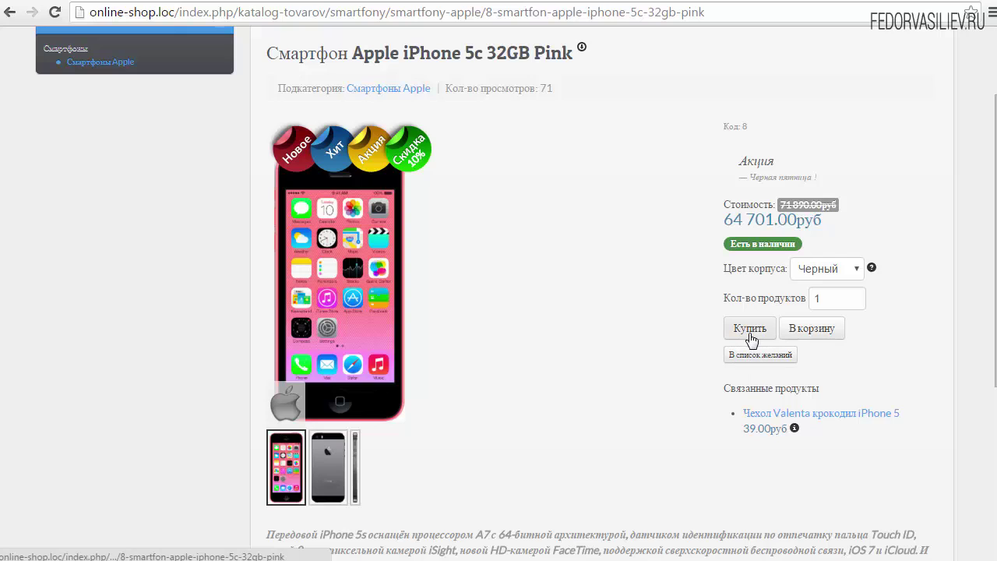
{"action": "left_click", "coordinate": [750, 339]}
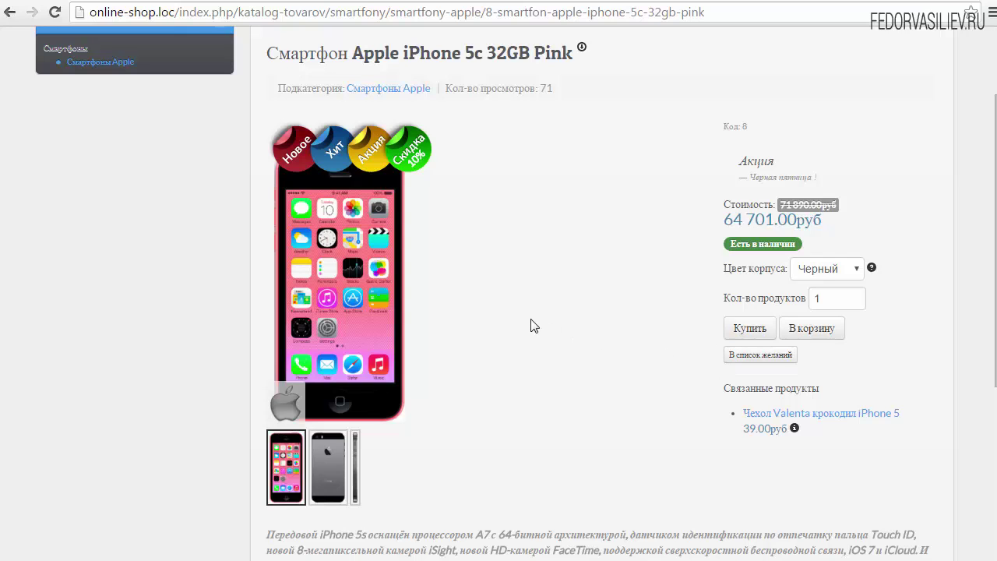
{"action": "left_click_drag", "start_coordinate": [993, 348], "coordinate": [993, 325]}
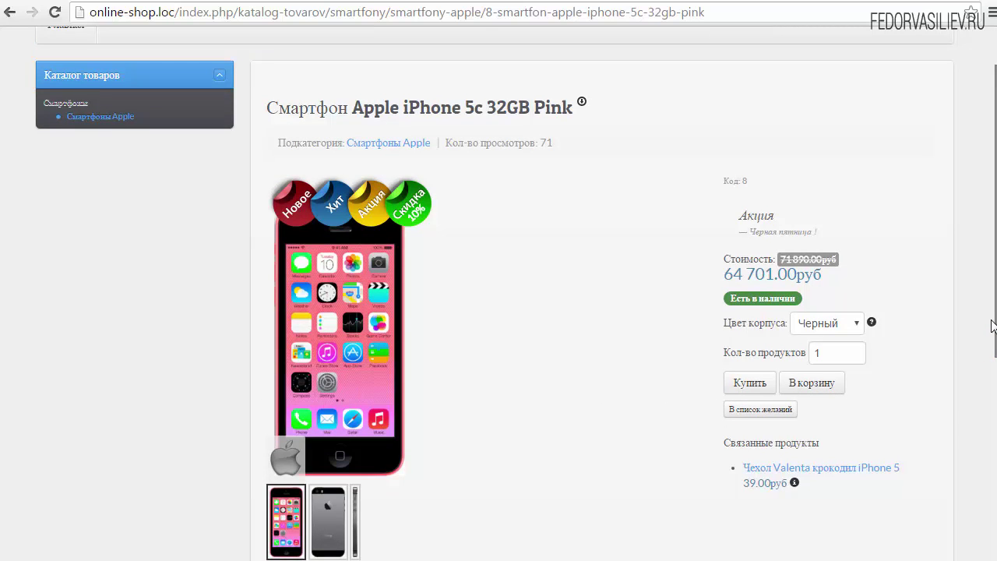
{"action": "left_click", "coordinate": [745, 389]}
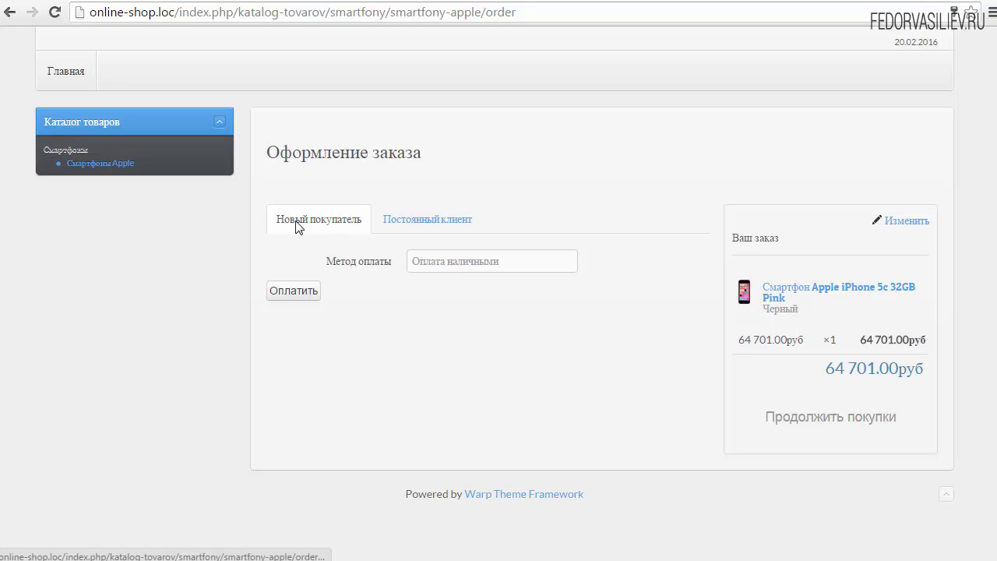
{"action": "left_click", "coordinate": [286, 293]}
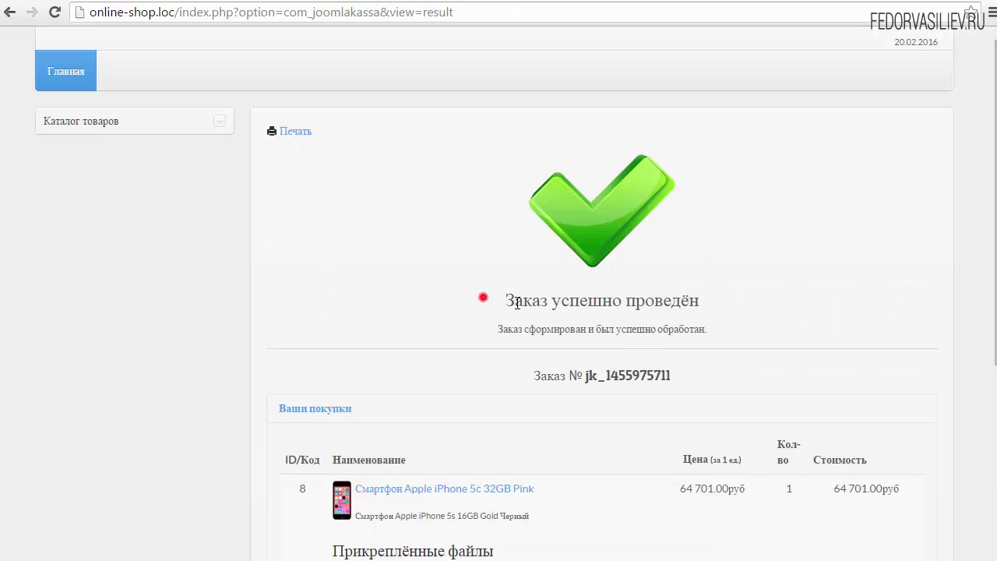
Step: Examine the order result page, checking the purchased product and the files attached to it
{"action": "triple_click", "coordinate": [478, 300]}
{"action": "left_click", "coordinate": [660, 297]}
{"action": "scroll", "coordinate": [566, 211], "scroll_direction": "down", "scroll_amount": 2}
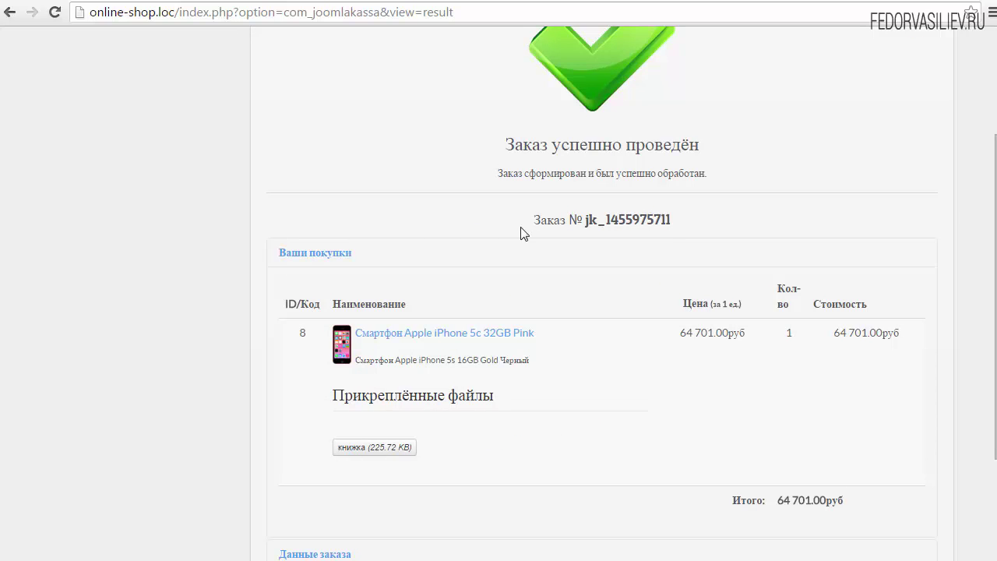
{"action": "scroll", "coordinate": [459, 237], "scroll_direction": "up", "scroll_amount": 2}
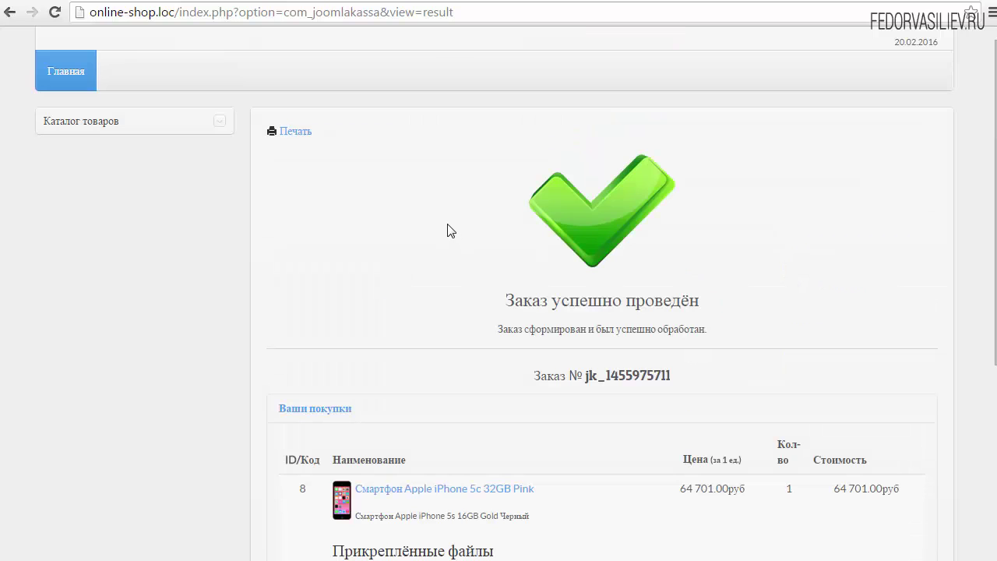
{"action": "scroll", "coordinate": [447, 224], "scroll_direction": "down", "scroll_amount": 3}
{"action": "scroll", "coordinate": [507, 244], "scroll_direction": "up", "scroll_amount": 3}
{"action": "scroll", "coordinate": [502, 240], "scroll_direction": "down", "scroll_amount": 4}
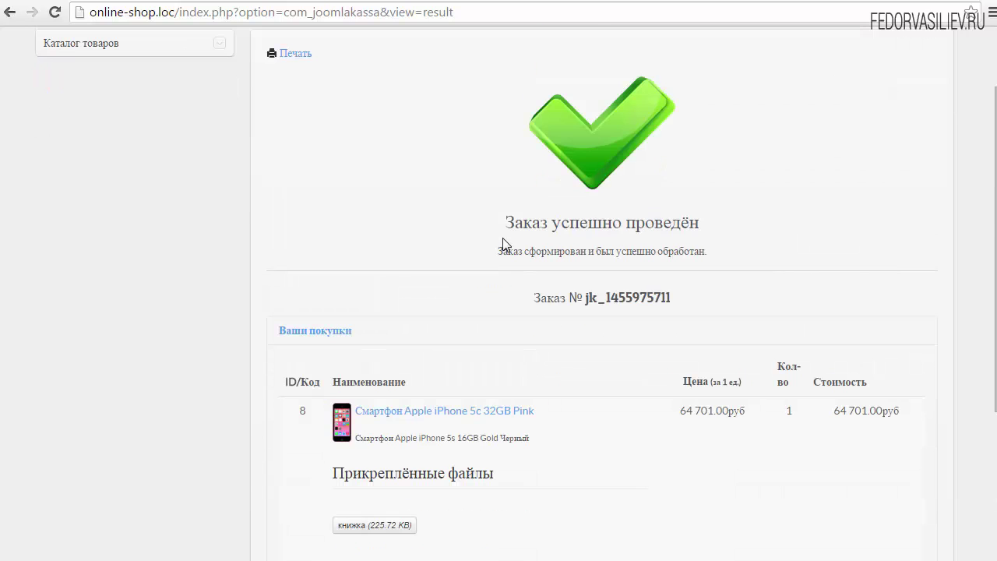
{"action": "scroll", "coordinate": [558, 236], "scroll_direction": "up", "scroll_amount": 1}
{"action": "left_click_drag", "start_coordinate": [545, 257], "coordinate": [343, 271]}
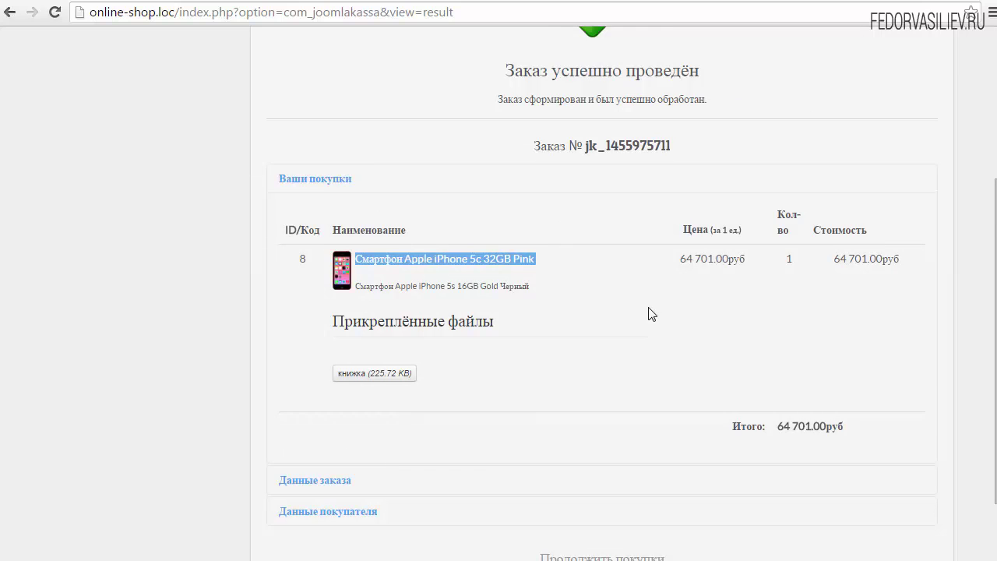
{"action": "scroll", "coordinate": [651, 312], "scroll_direction": "down", "scroll_amount": 1}
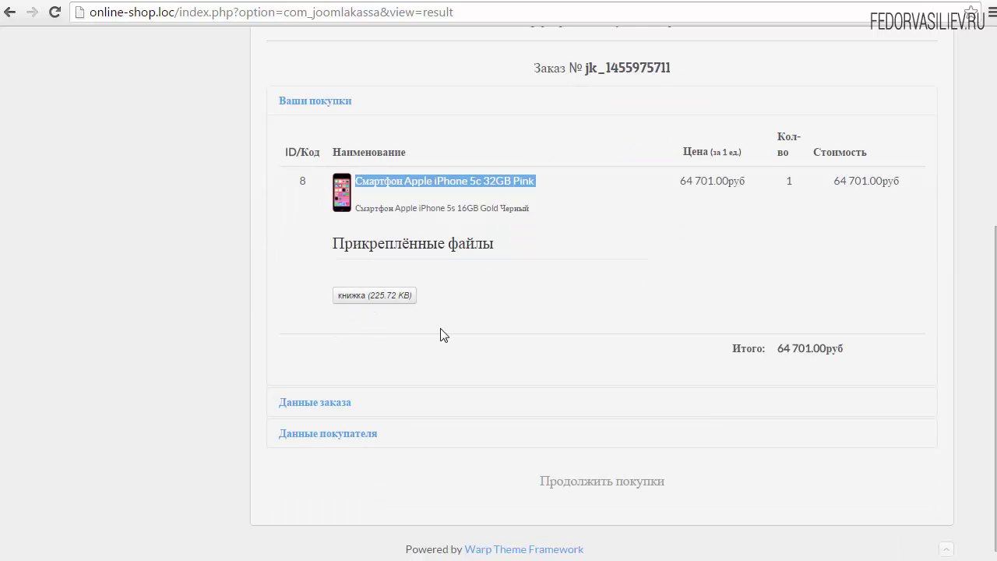
{"action": "scroll", "coordinate": [616, 347], "scroll_direction": "up", "scroll_amount": 4}
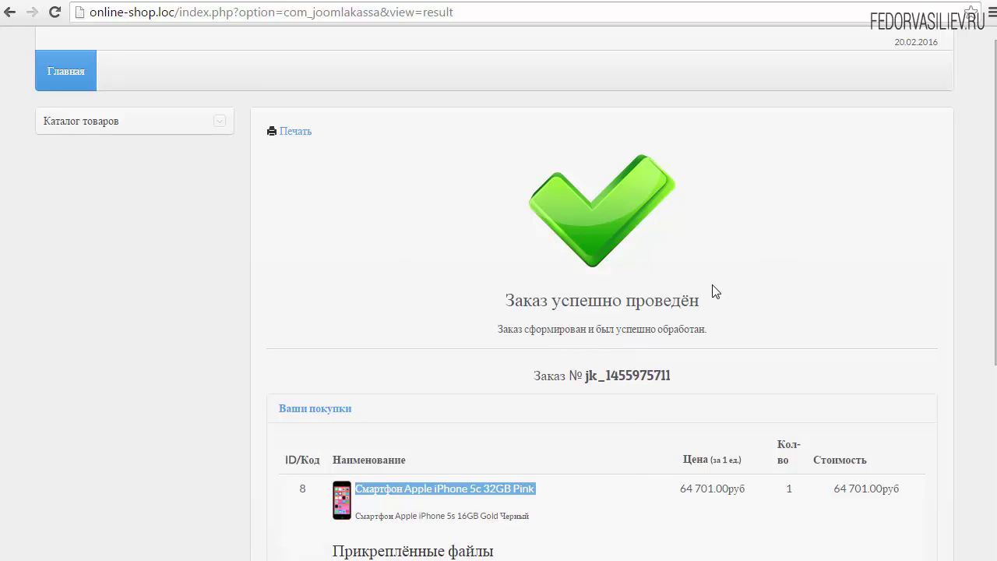